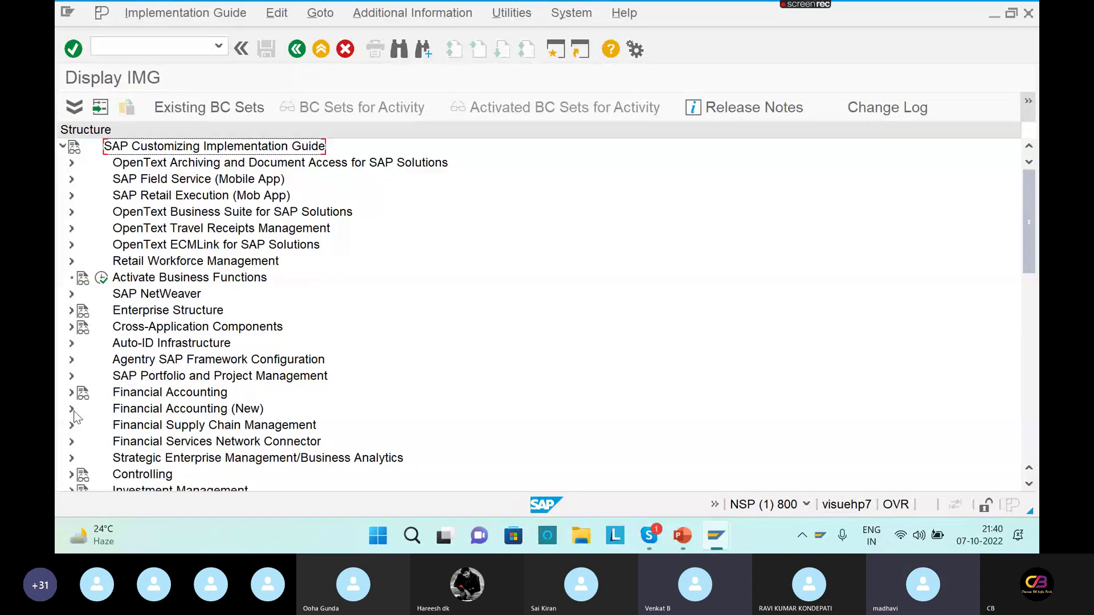
Open Define Reasons for Reversal in Financial Accounting (New), General Ledger Accounting (New), Business Transactions, Adjustment Posting/Reversal
{"action": "left_click", "coordinate": [71, 409]}
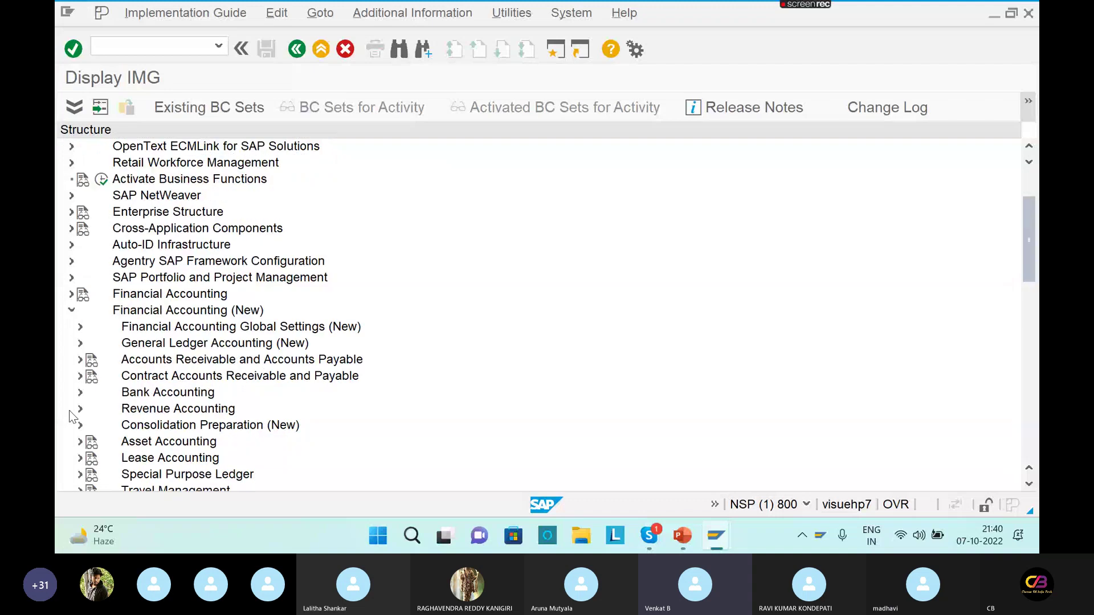
{"action": "left_click", "coordinate": [80, 344]}
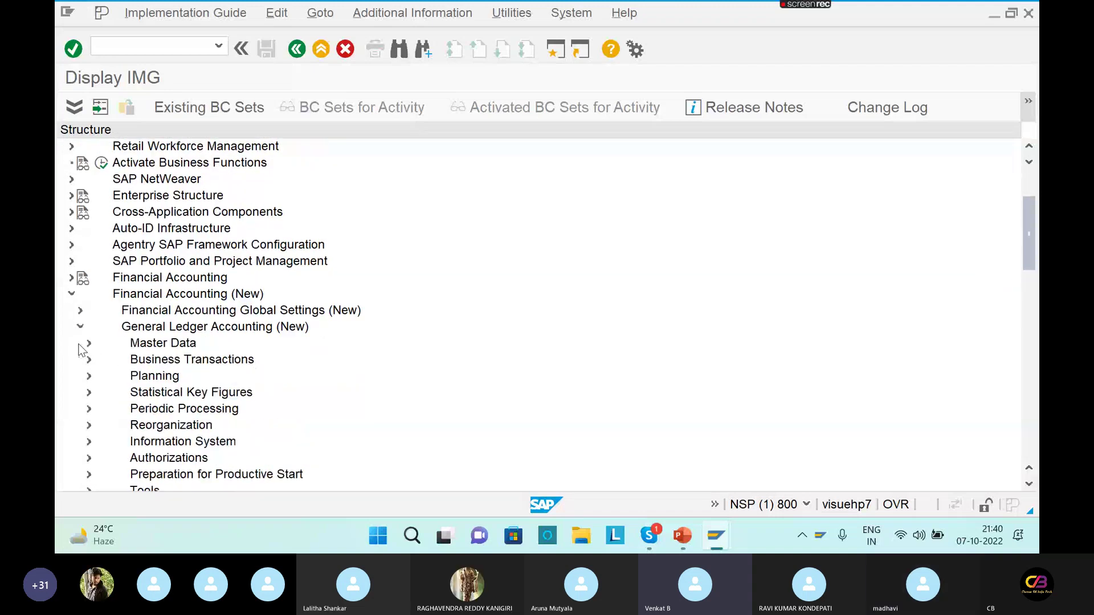
{"action": "left_click", "coordinate": [89, 362]}
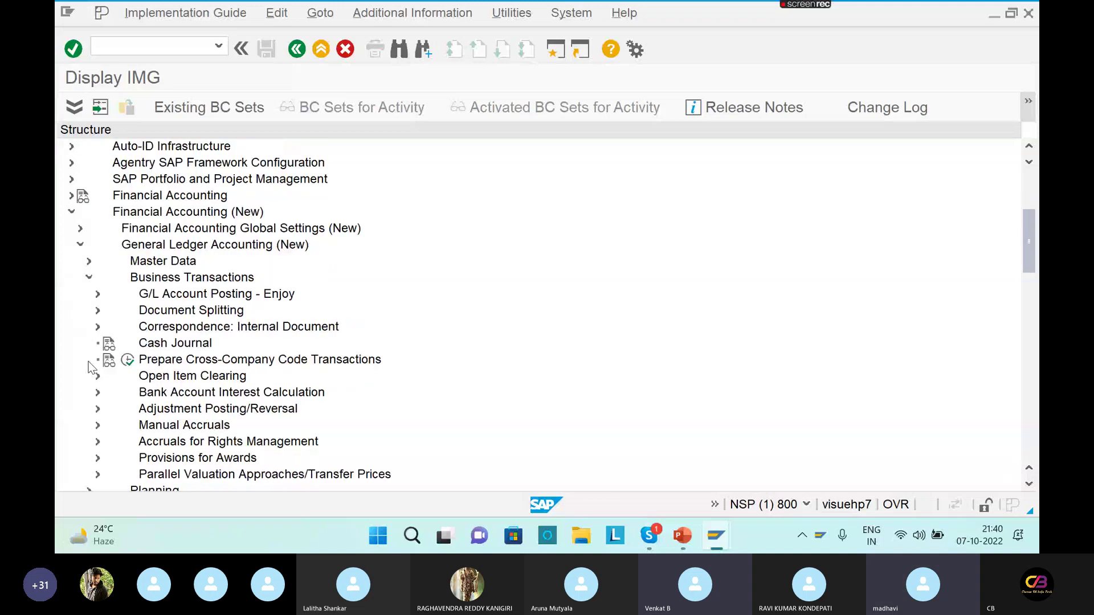
{"action": "left_click", "coordinate": [97, 409]}
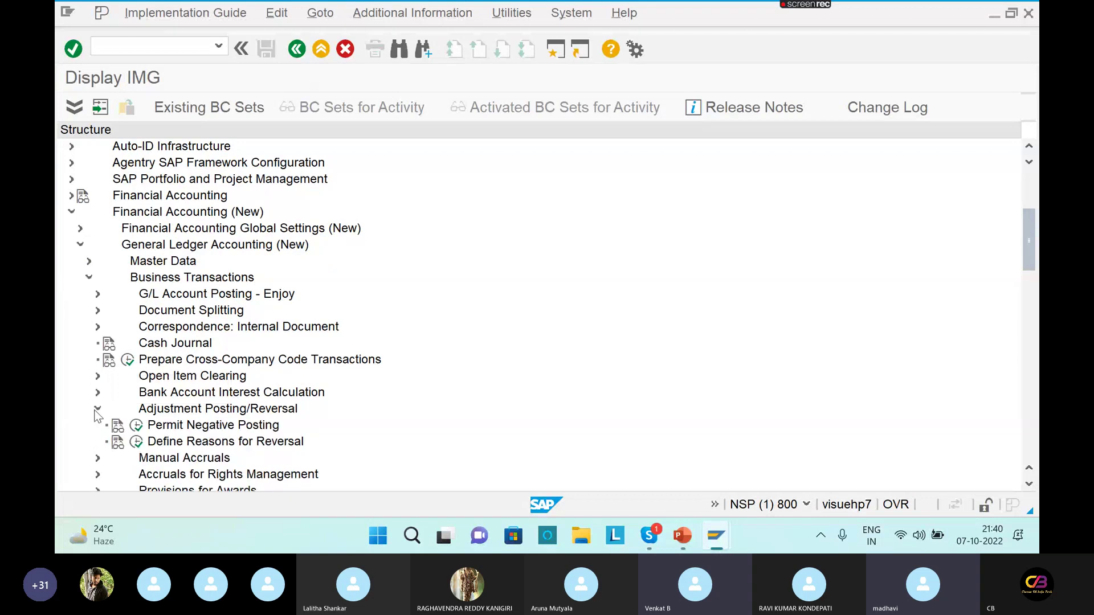
{"action": "left_click", "coordinate": [137, 442]}
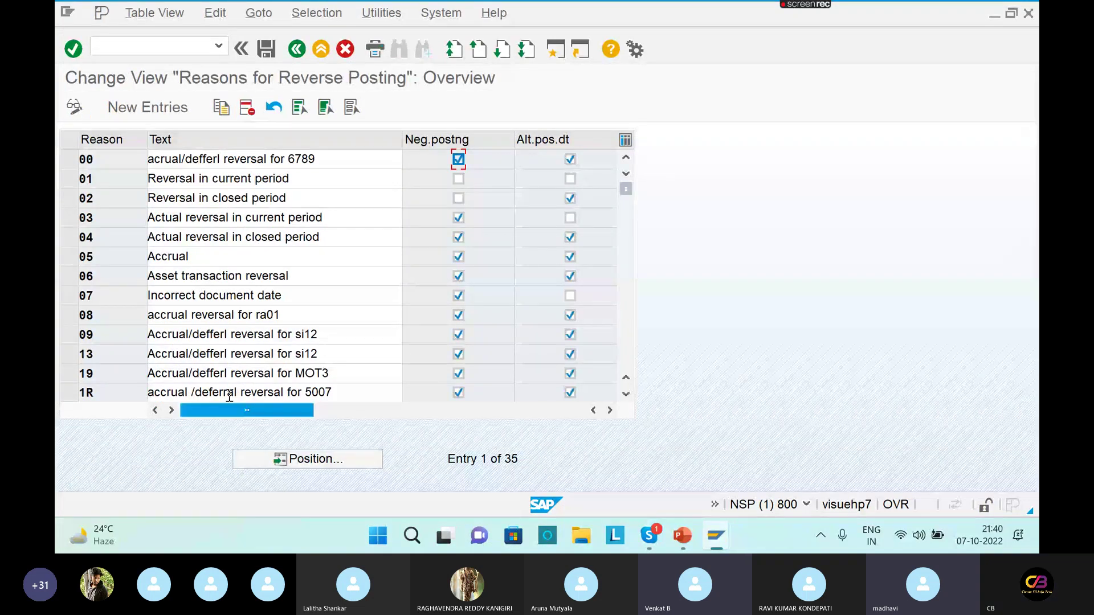
Create a new reversal reason entry with code mg and the text ACCURALS / DEFFERALS REVERSE_SA
{"action": "left_click", "coordinate": [155, 115]}
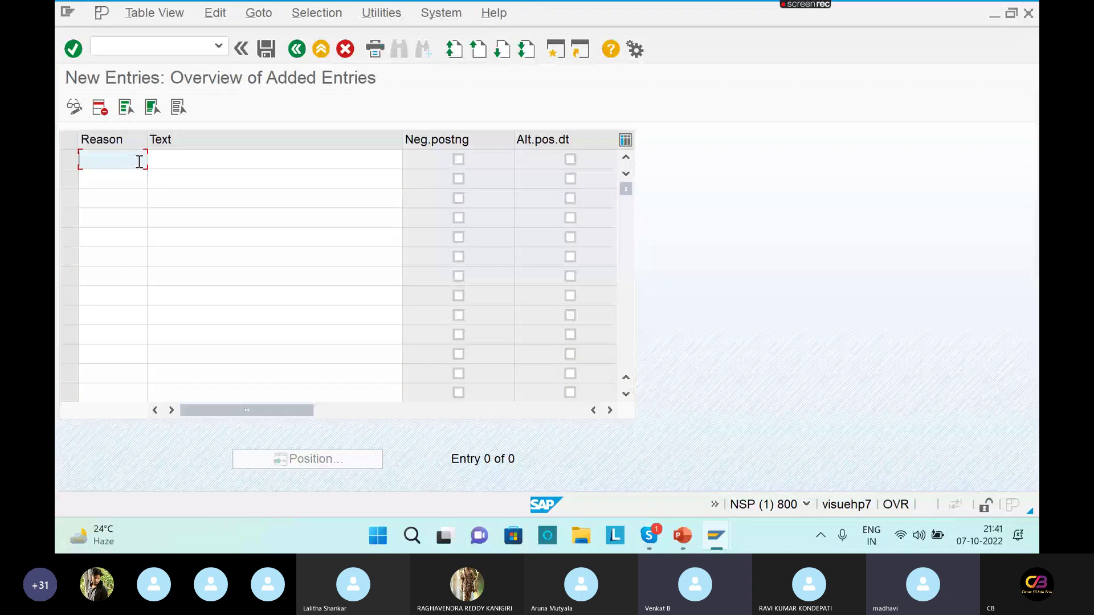
{"action": "type", "text": "mg"}
{"action": "left_click", "coordinate": [168, 156]}
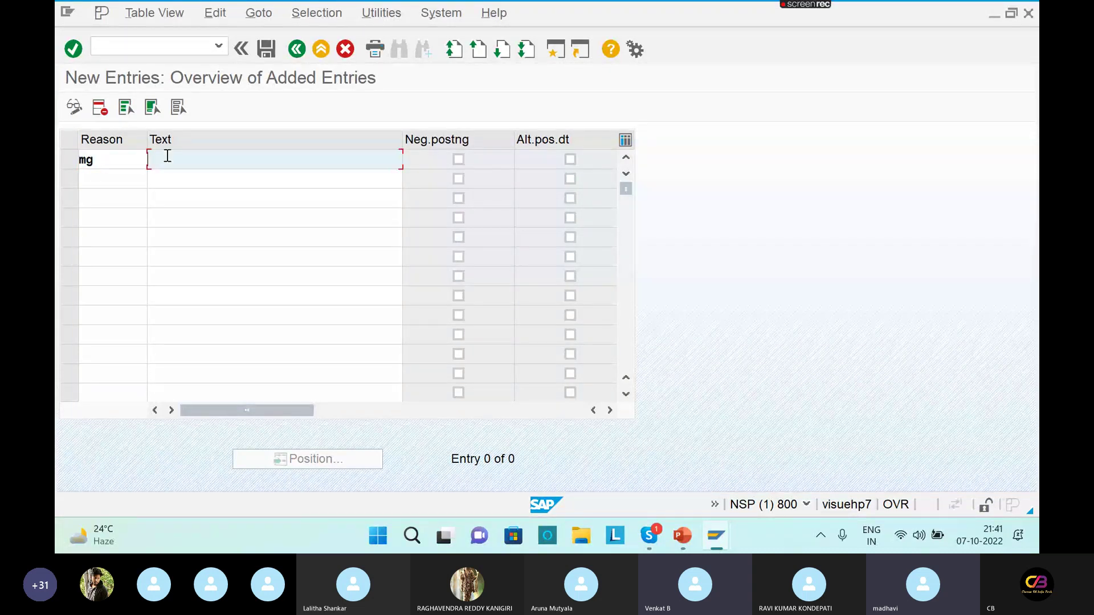
{"action": "type", "text": "accural"}
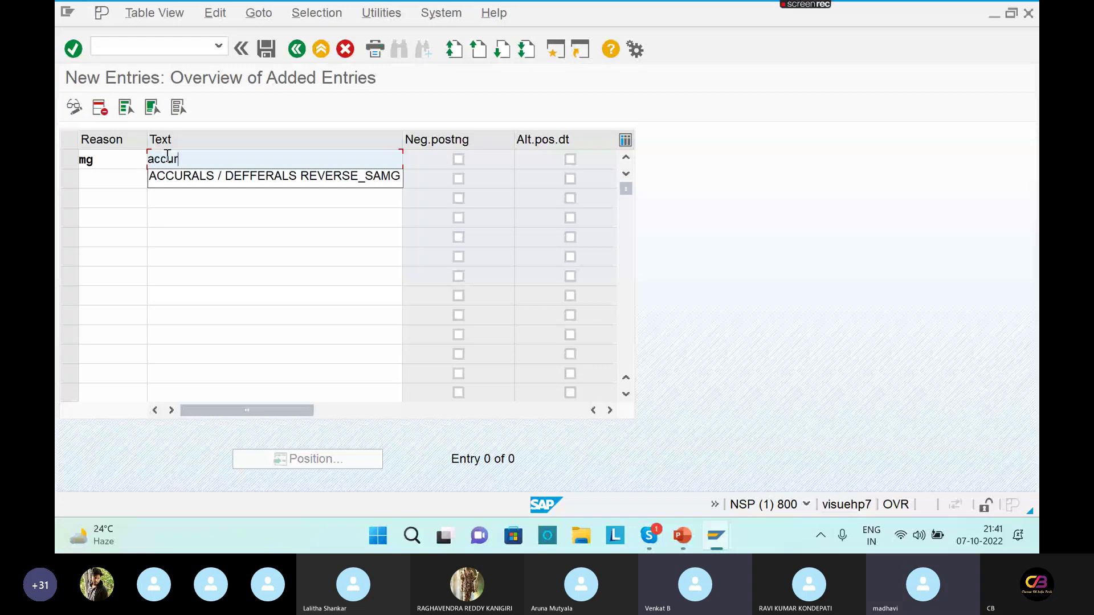
{"action": "left_click", "coordinate": [259, 176]}
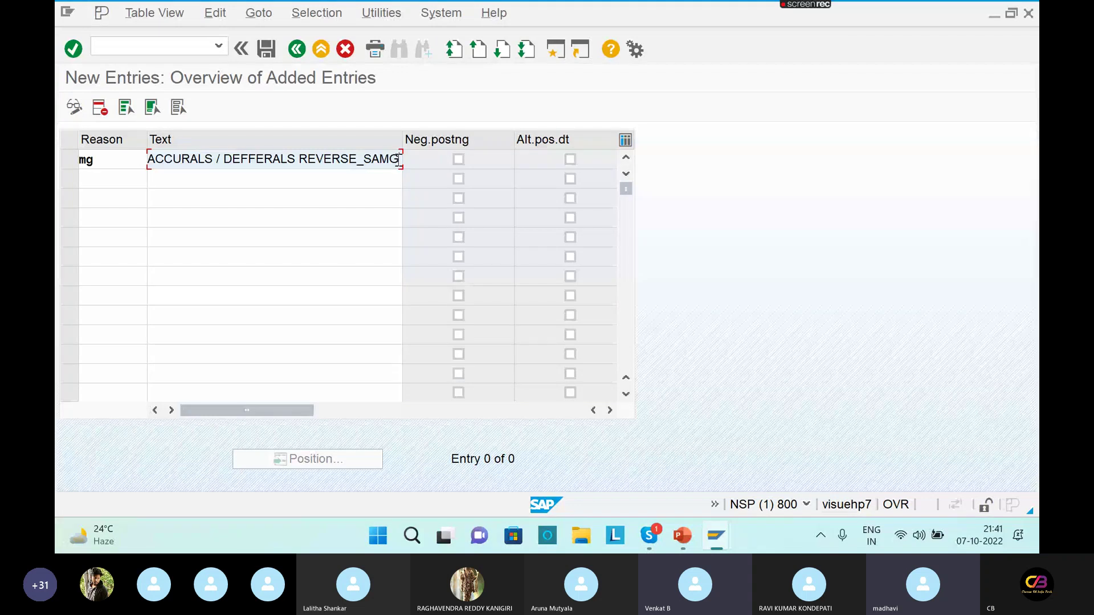
{"action": "key", "text": "BackSpace"}
{"action": "key", "text": "BackSpace"}
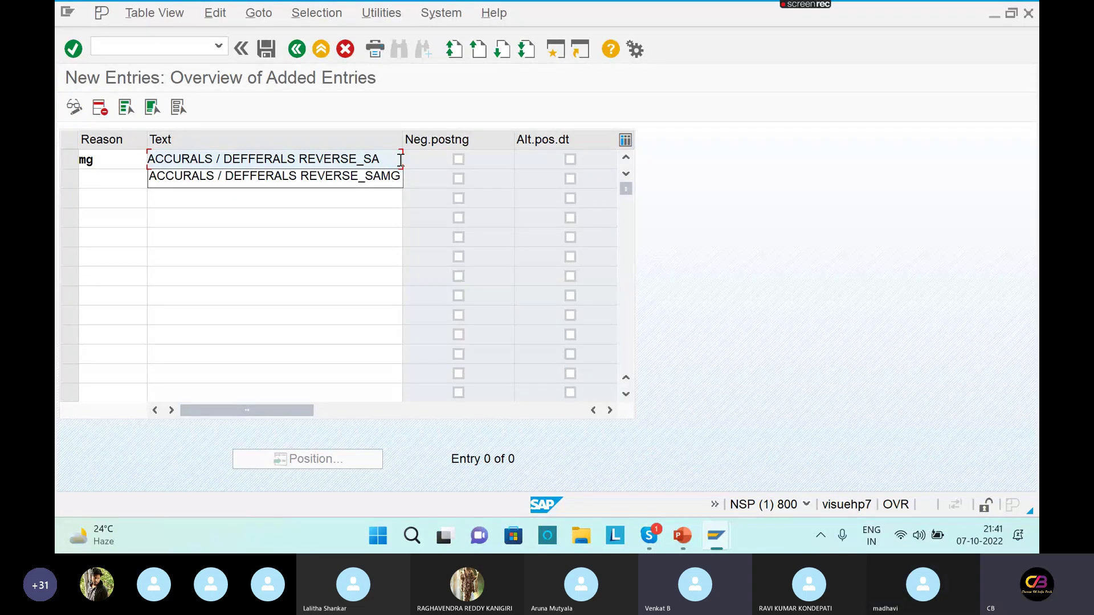
{"action": "left_click", "coordinate": [391, 194]}
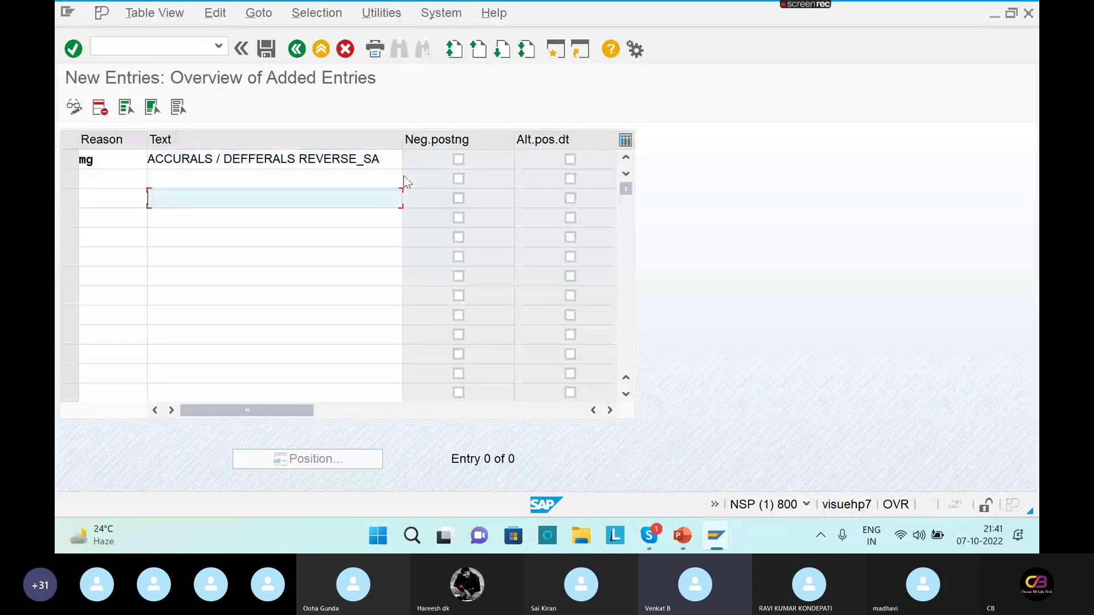
Allow negative posting and an alternative posting date for reason MG, and save it to the GL CONFIGURATION_SAMG customizing request
{"action": "left_click", "coordinate": [458, 160]}
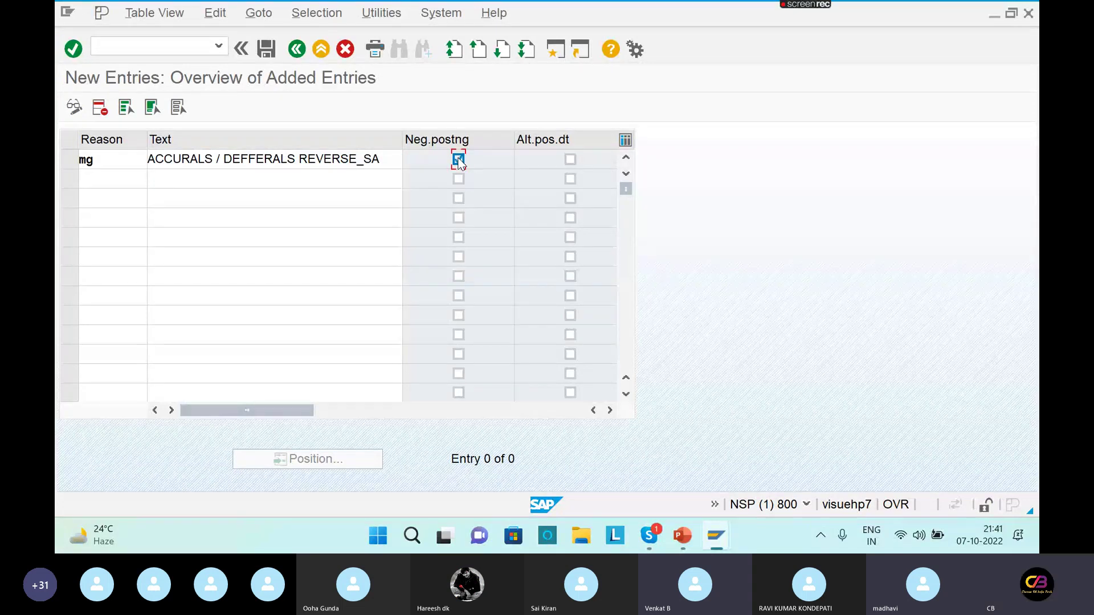
{"action": "left_click", "coordinate": [570, 160]}
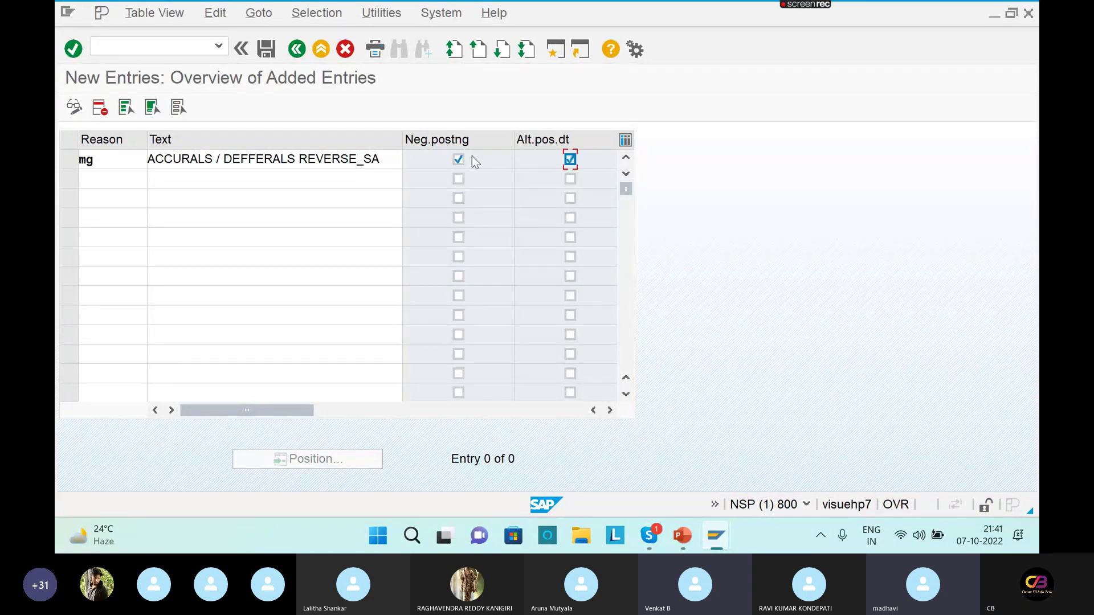
{"action": "left_click", "coordinate": [267, 50]}
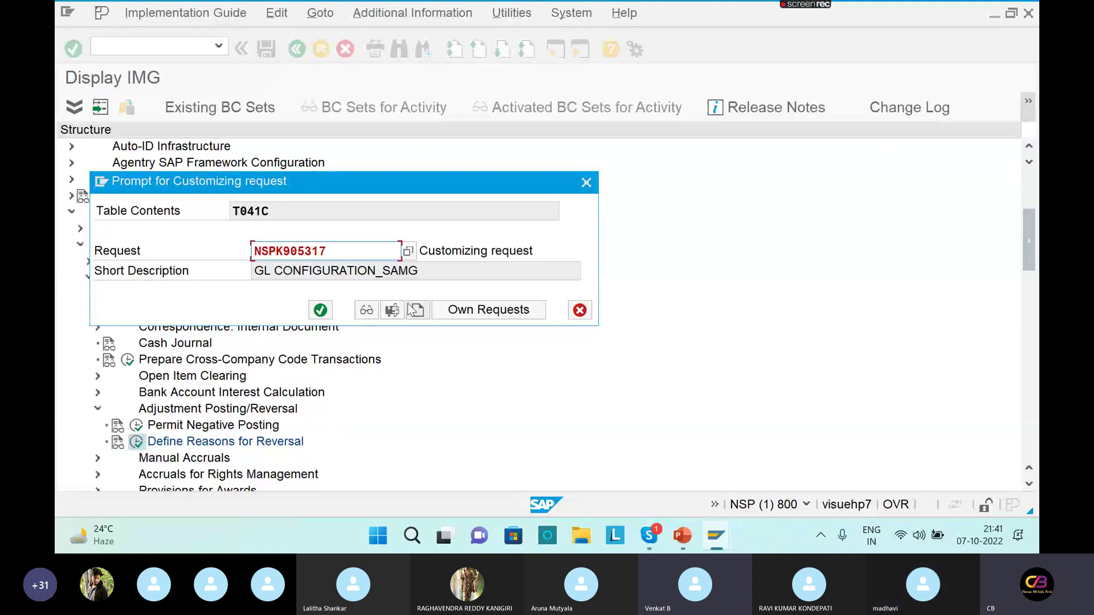
{"action": "left_click", "coordinate": [319, 312]}
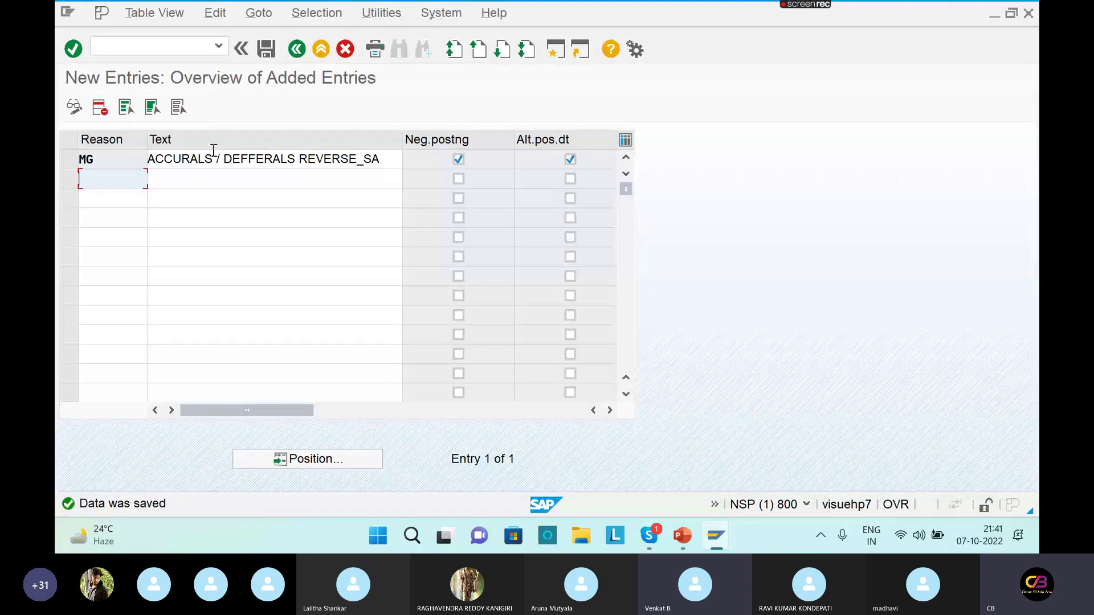
Switch to the PowerPoint presentation and play the slide show up to the slide on posting accruals/deferrals with FBS1
{"action": "left_click", "coordinate": [206, 50]}
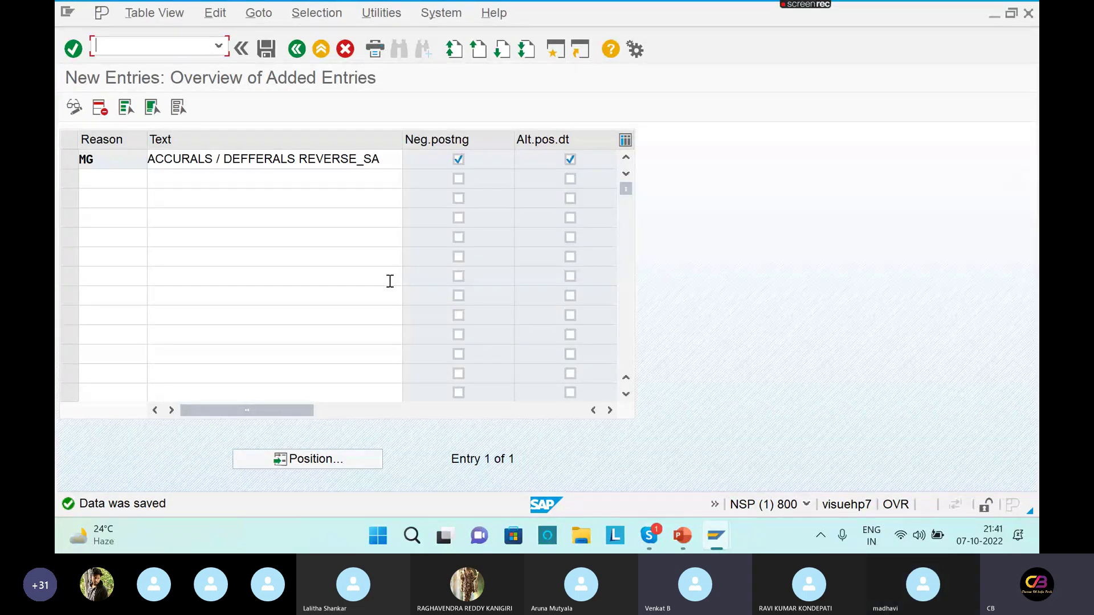
{"action": "left_click", "coordinate": [686, 535]}
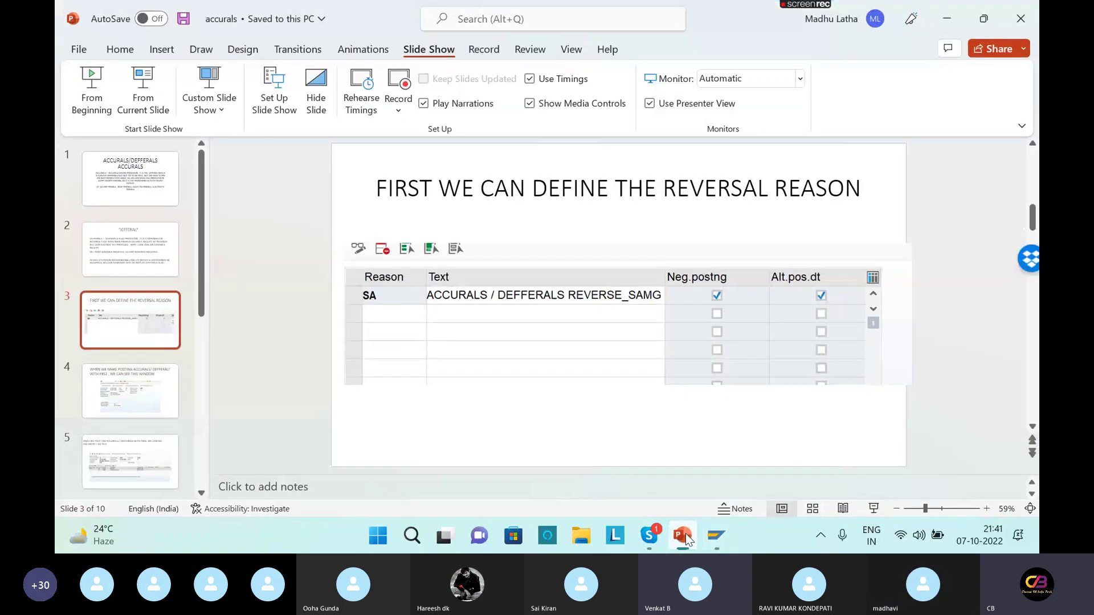
{"action": "left_click", "coordinate": [92, 89]}
{"action": "key", "text": "Right"}
{"action": "key", "text": "Right"}
{"action": "key", "text": "Right"}
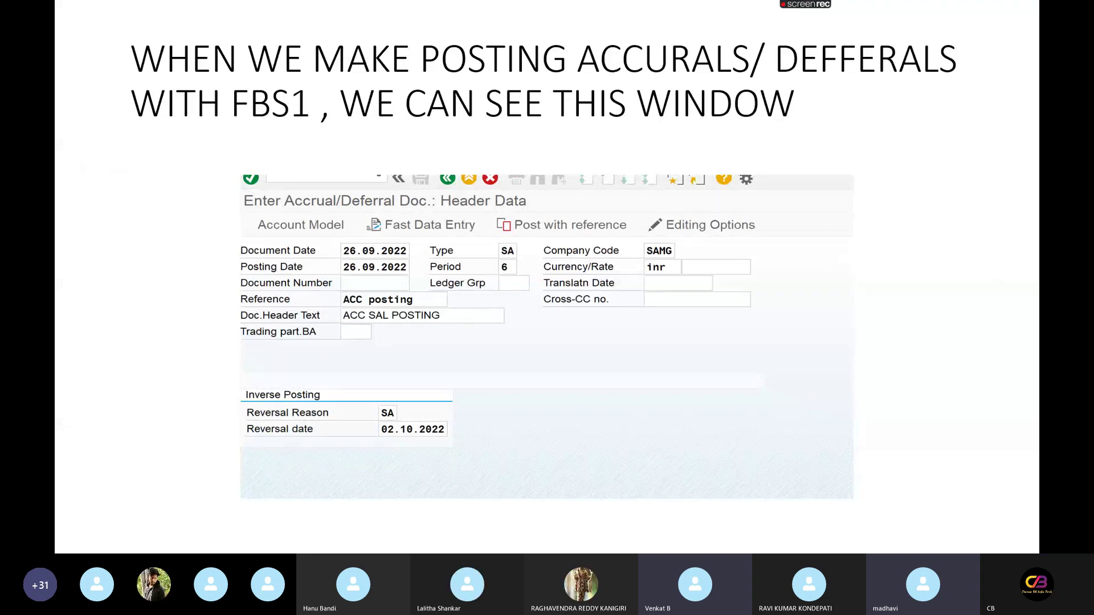
Switch back to the SAP reversal reasons window and start transaction FBS1 with /nfbs1
{"action": "key", "text": "alt+Tab"}
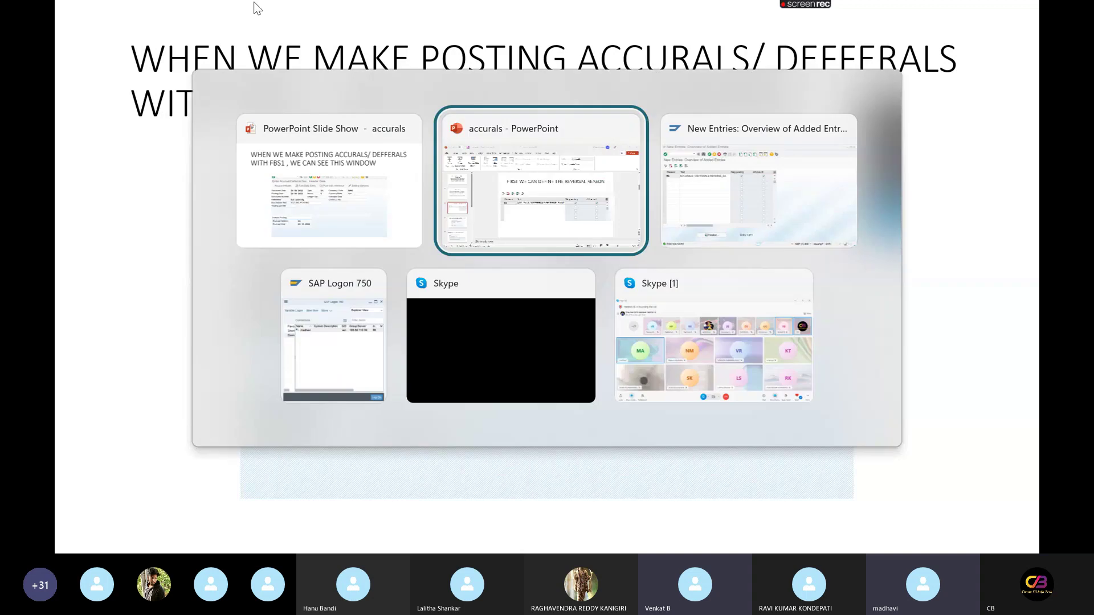
{"action": "key", "text": "Tab"}
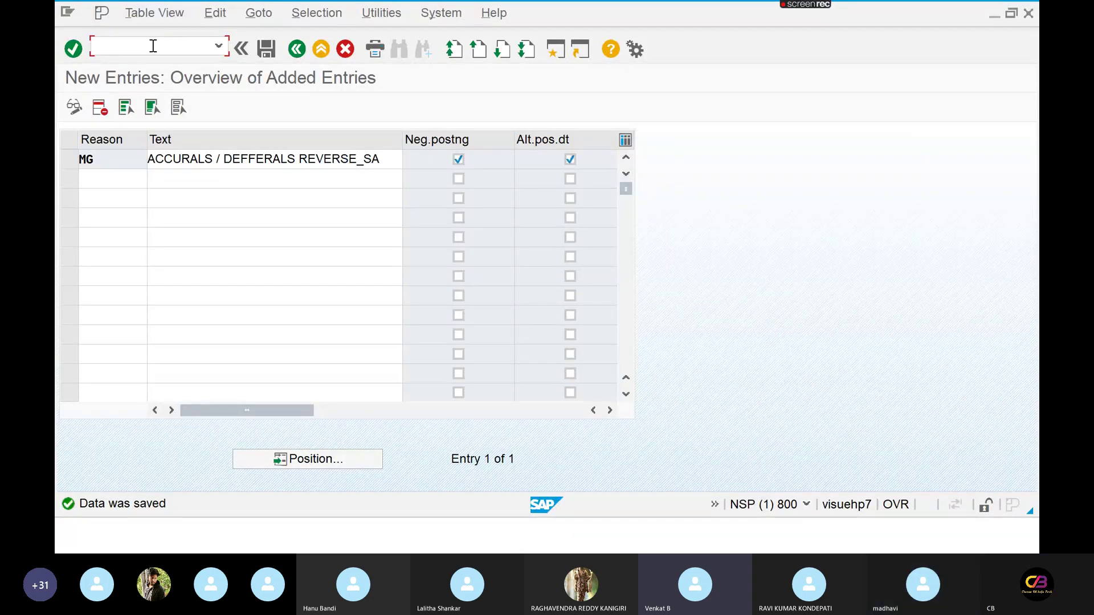
{"action": "type", "text": "/n"}
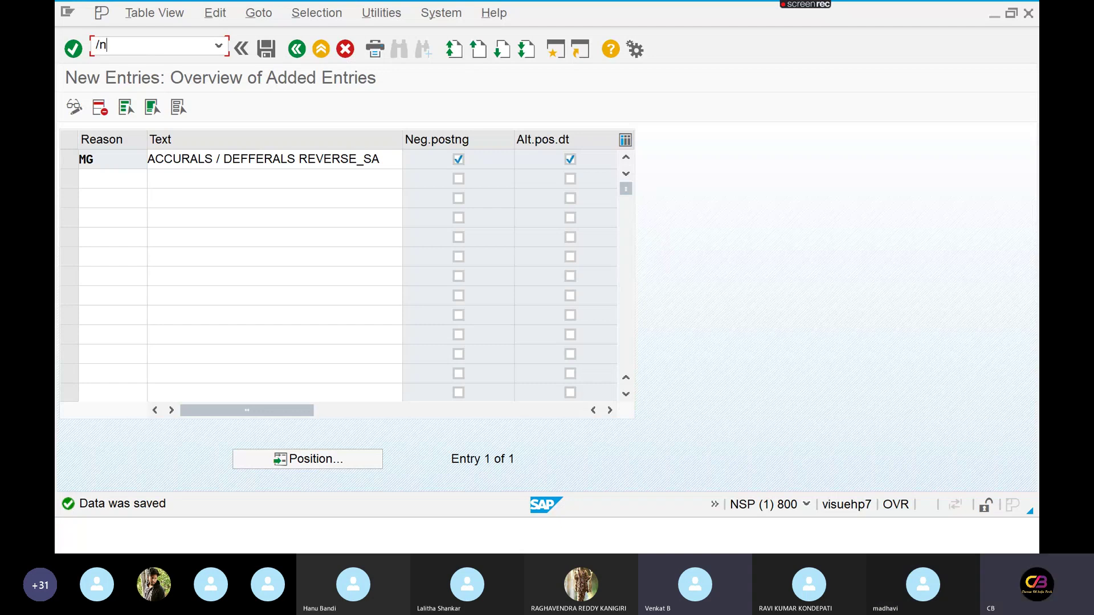
{"action": "type", "text": "fbs1"}
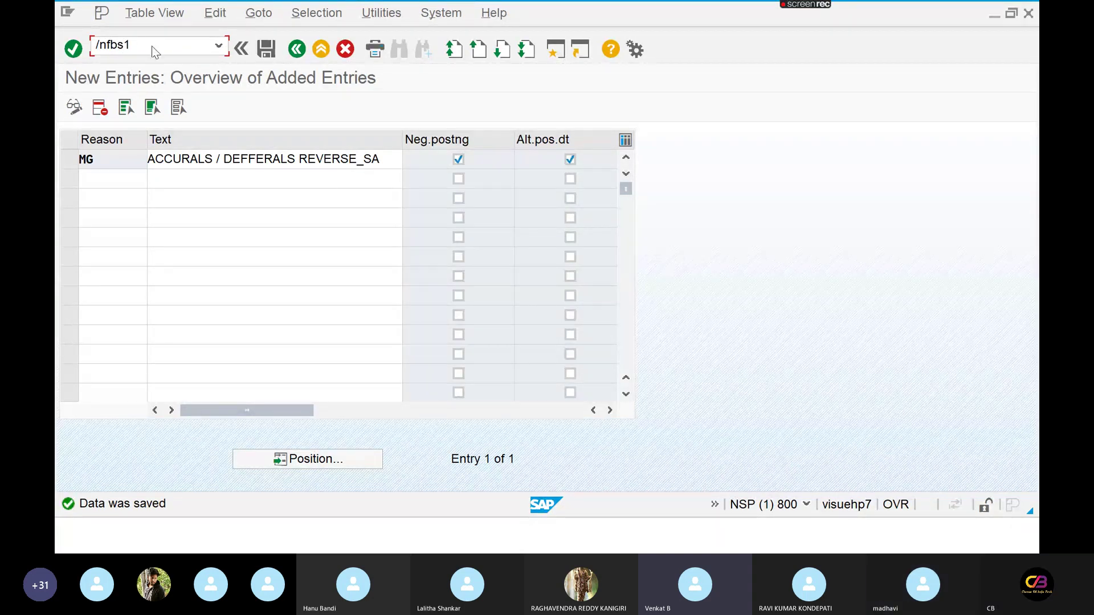
{"action": "key", "text": "Return"}
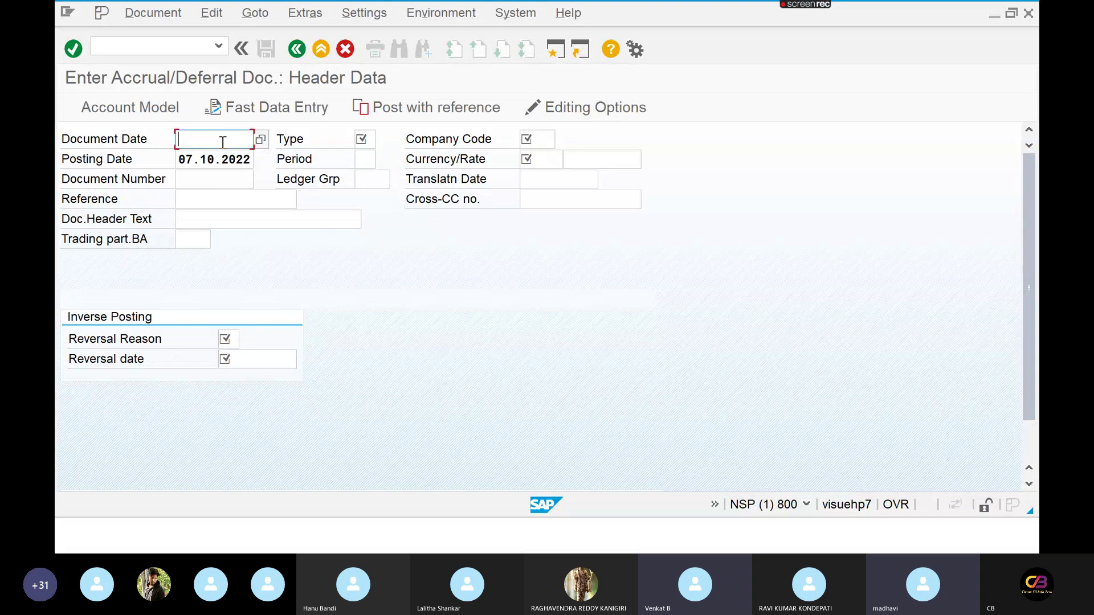
Fill in the accrual document header with document date 30.09.2022, document type sa and company code samg
{"action": "type", "text": "30.09.2022"}
{"action": "key", "text": "Tab"}
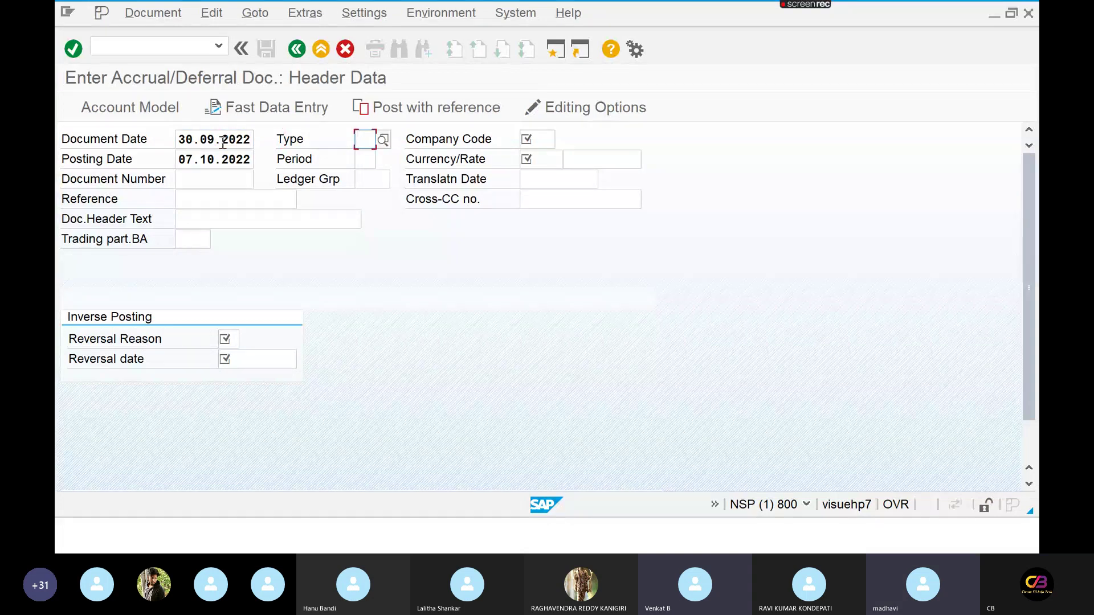
{"action": "type", "text": "sa"}
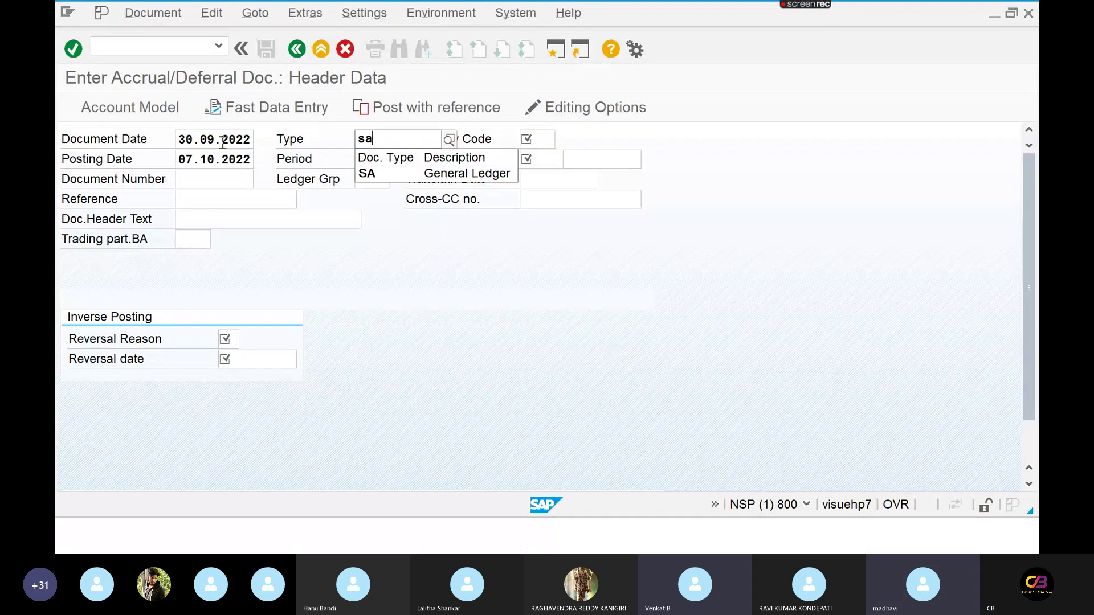
{"action": "key", "text": "Tab"}
{"action": "type", "text": "samg"}
{"action": "key", "text": "Tab"}
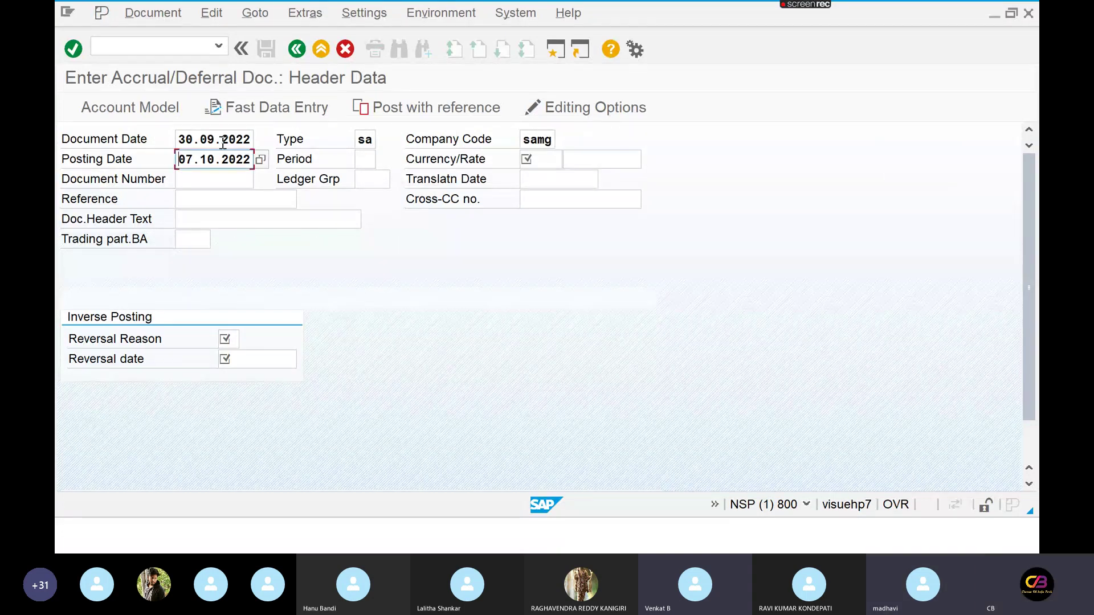
Set the document's posting date to 30.09.2022, the period to 6 and the currency to inr
{"action": "type", "text": "30.09"}
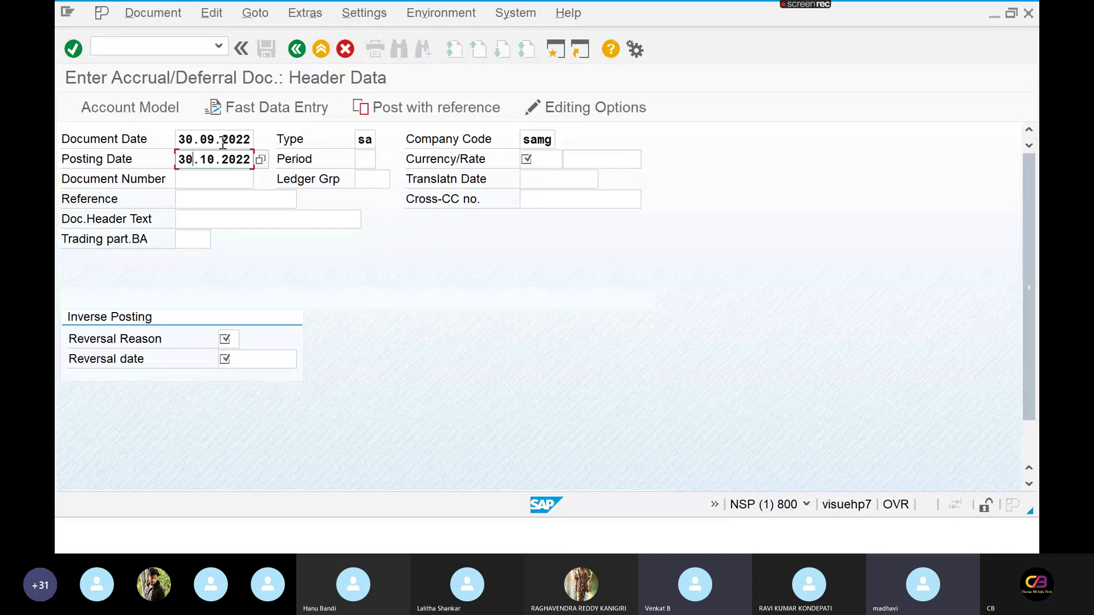
{"action": "type", "text": ".202"}
{"action": "key", "text": "Tab"}
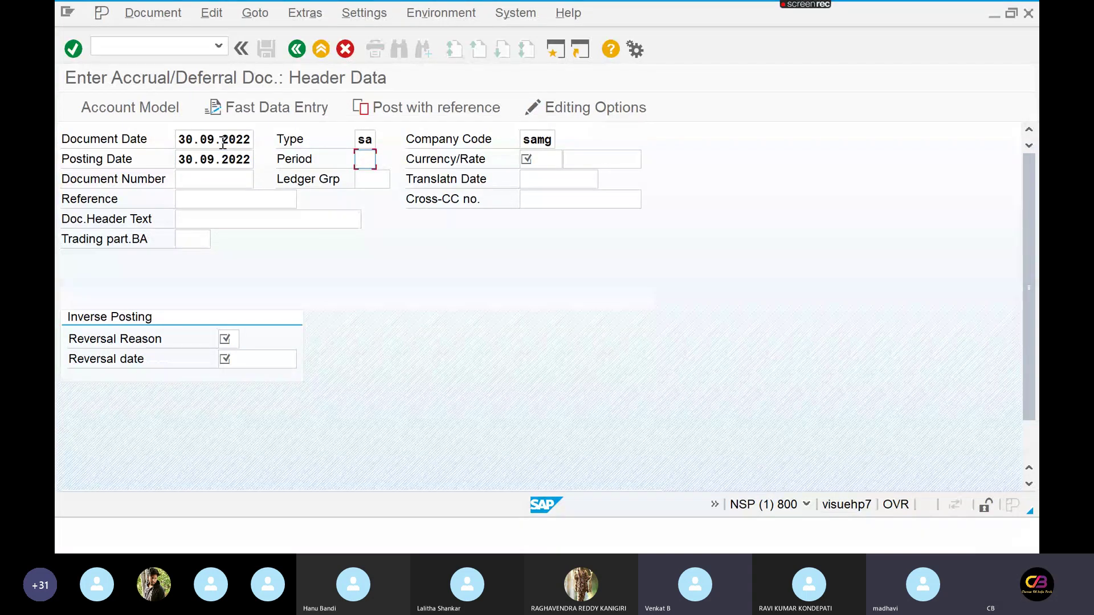
{"action": "type", "text": "6"}
{"action": "key", "text": "Tab"}
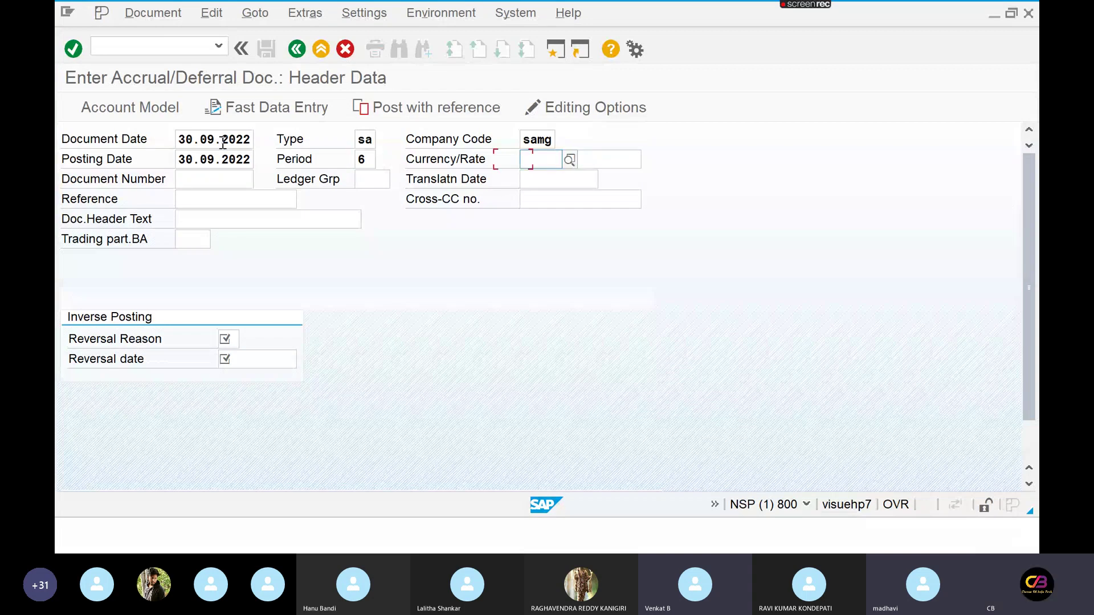
{"action": "type", "text": "inr"}
{"action": "key", "text": "Return"}
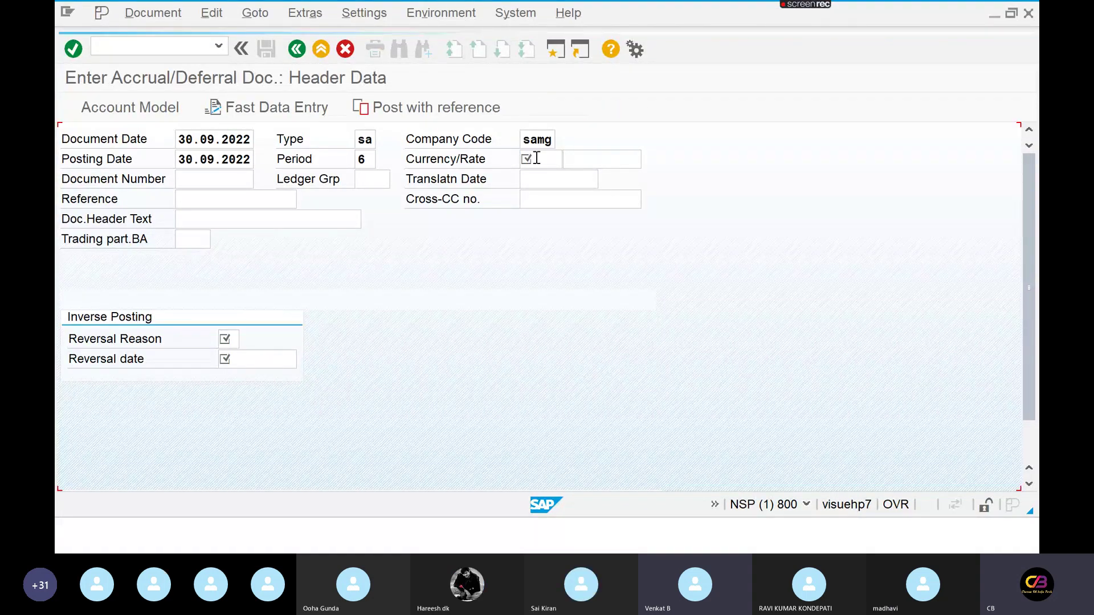
Enter "rent provision" as the reference and "rent prosion" as the document header text
{"action": "left_click", "coordinate": [228, 181]}
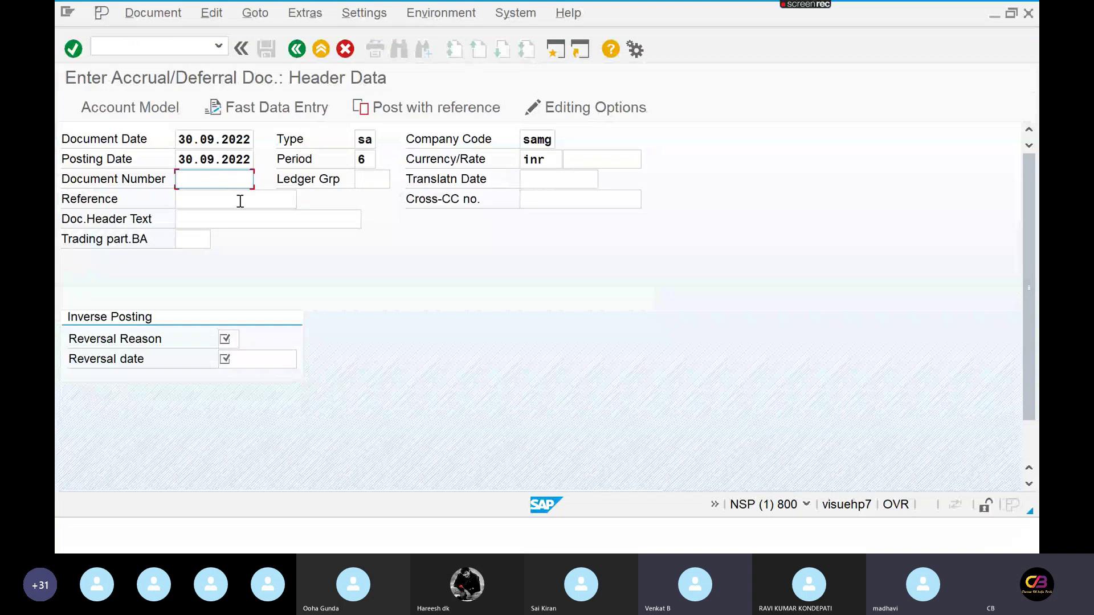
{"action": "left_click", "coordinate": [239, 201]}
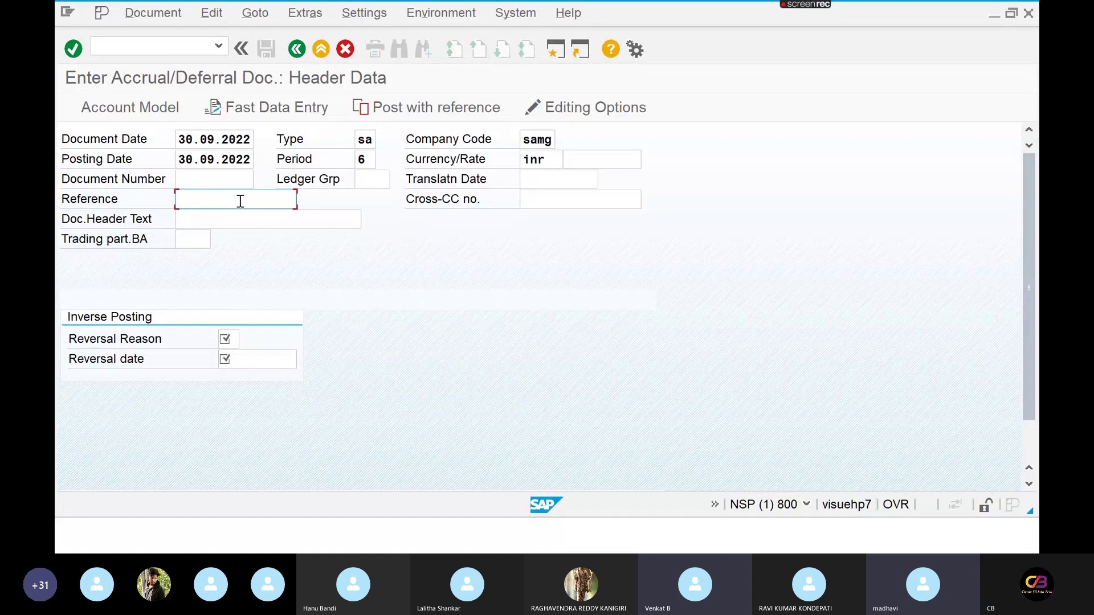
{"action": "type", "text": "rent provision"}
{"action": "left_click", "coordinate": [282, 218]}
{"action": "type", "text": "ren"}
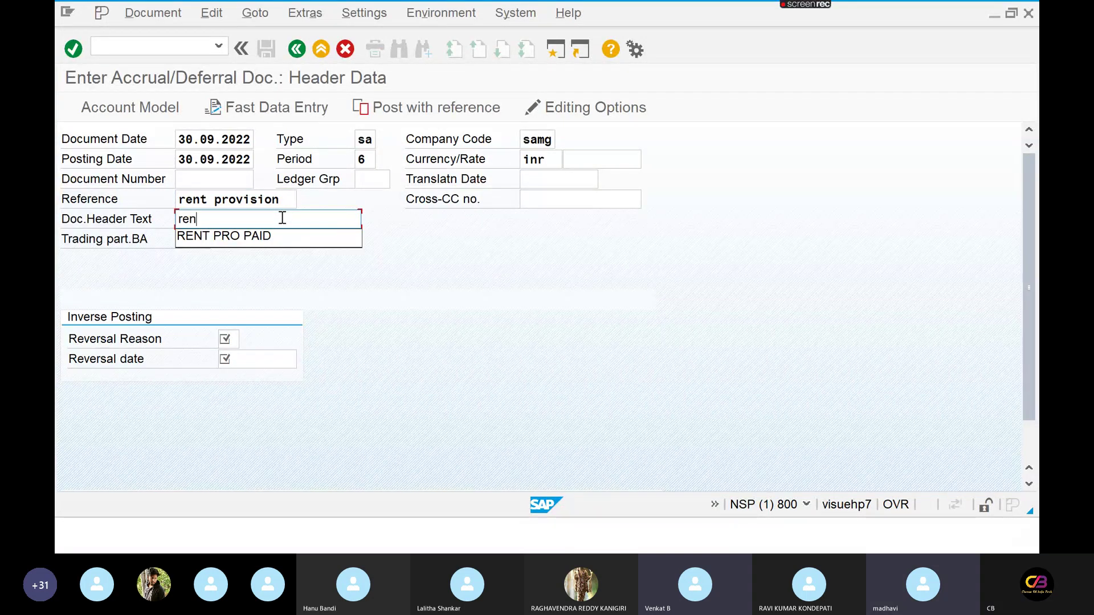
{"action": "type", "text": "t pros"}
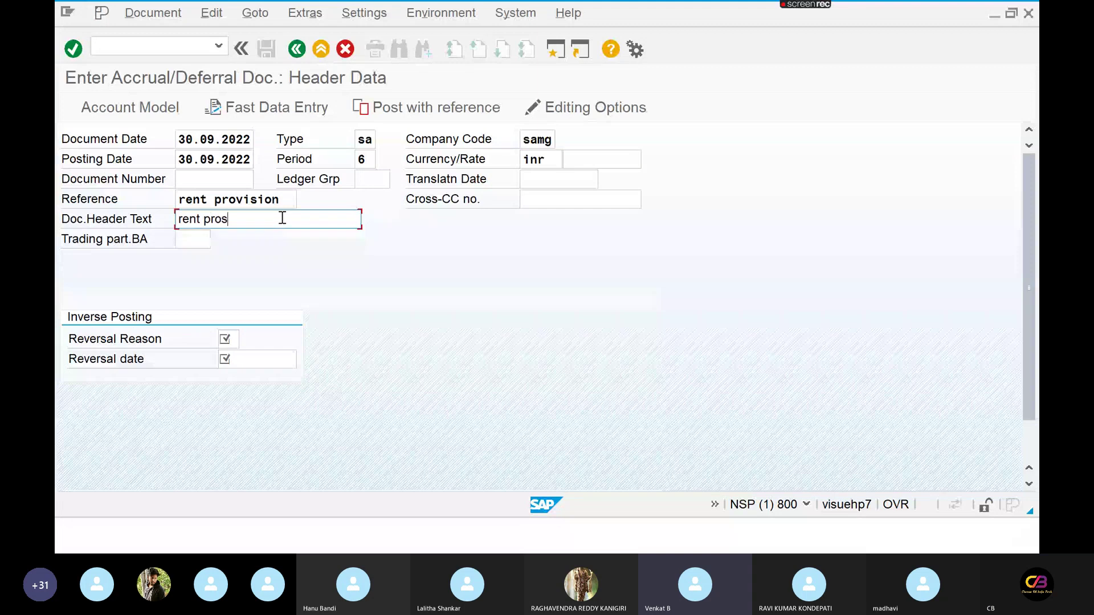
{"action": "type", "text": "ion"}
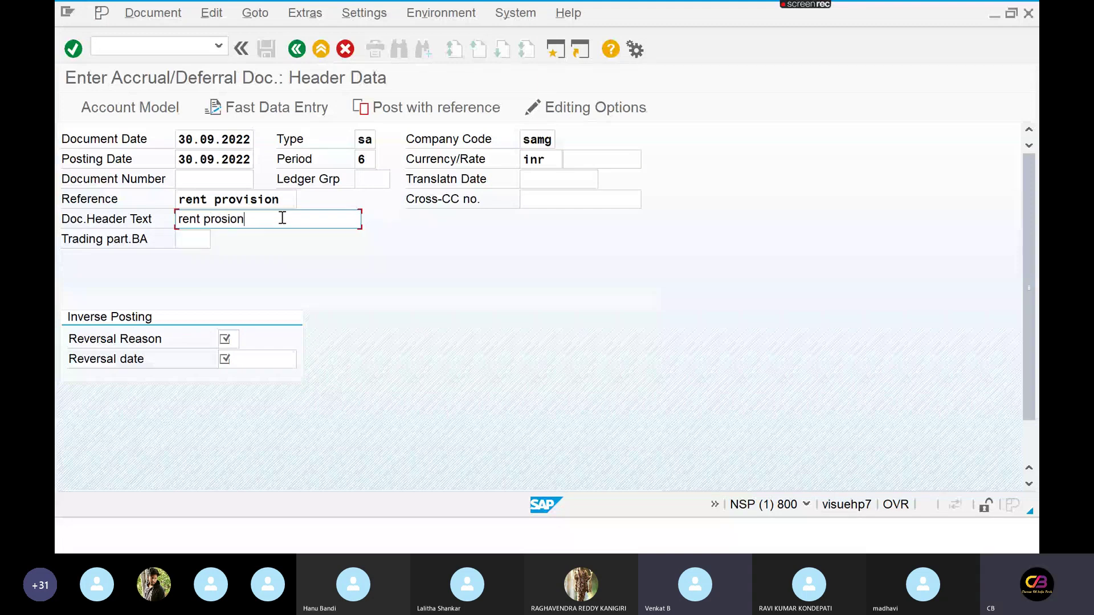
Switch to the presentation and advance to the slide showing an example entry posted with FBS1
{"action": "left_click", "coordinate": [236, 337]}
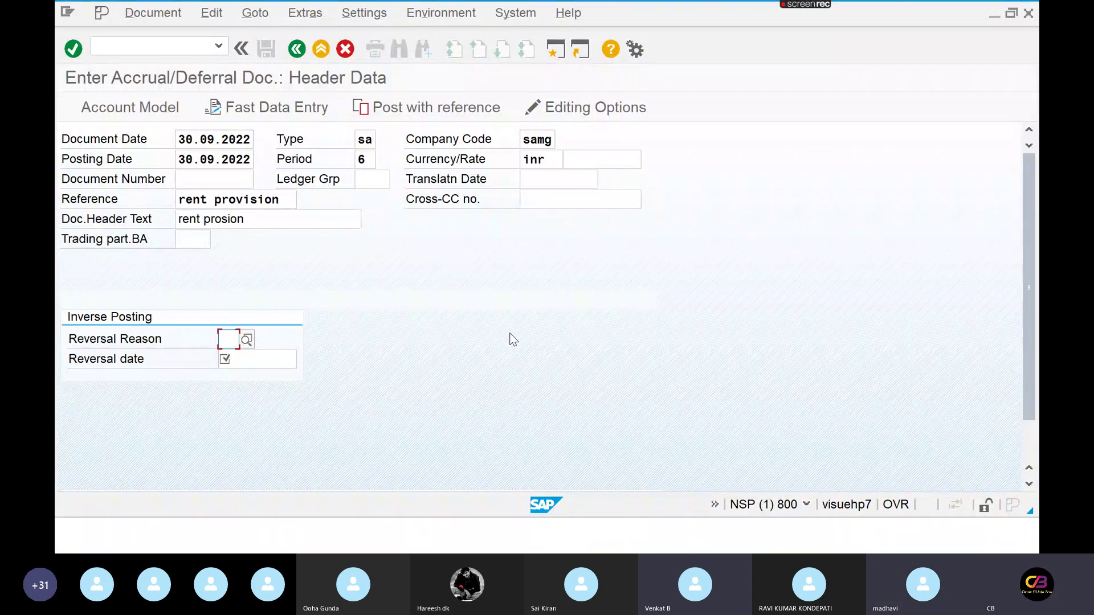
{"action": "key", "text": "alt+Tab"}
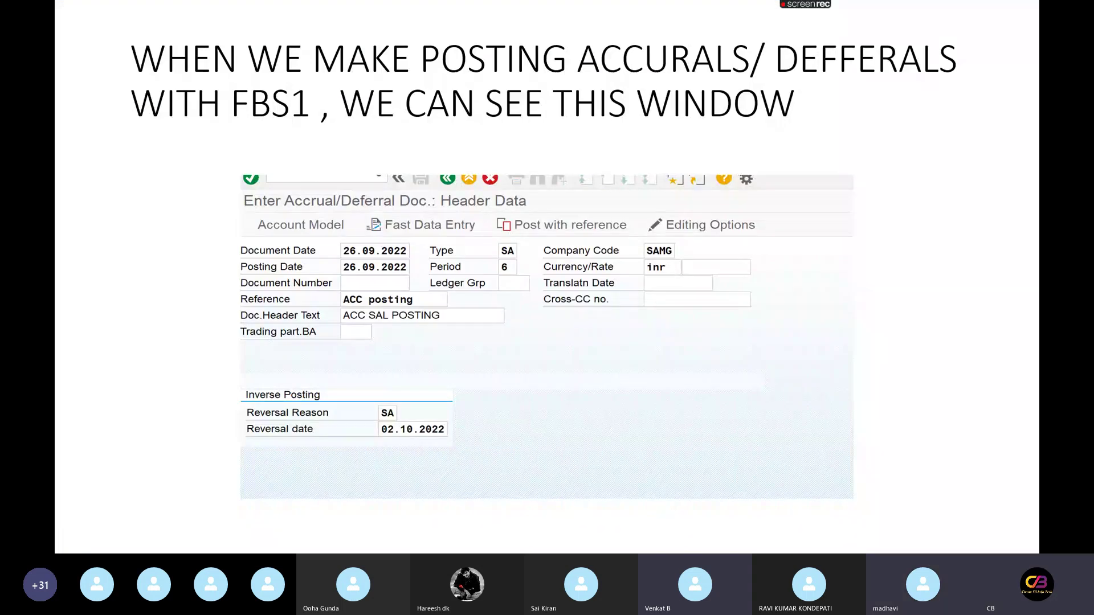
{"action": "left_click", "coordinate": [421, 352]}
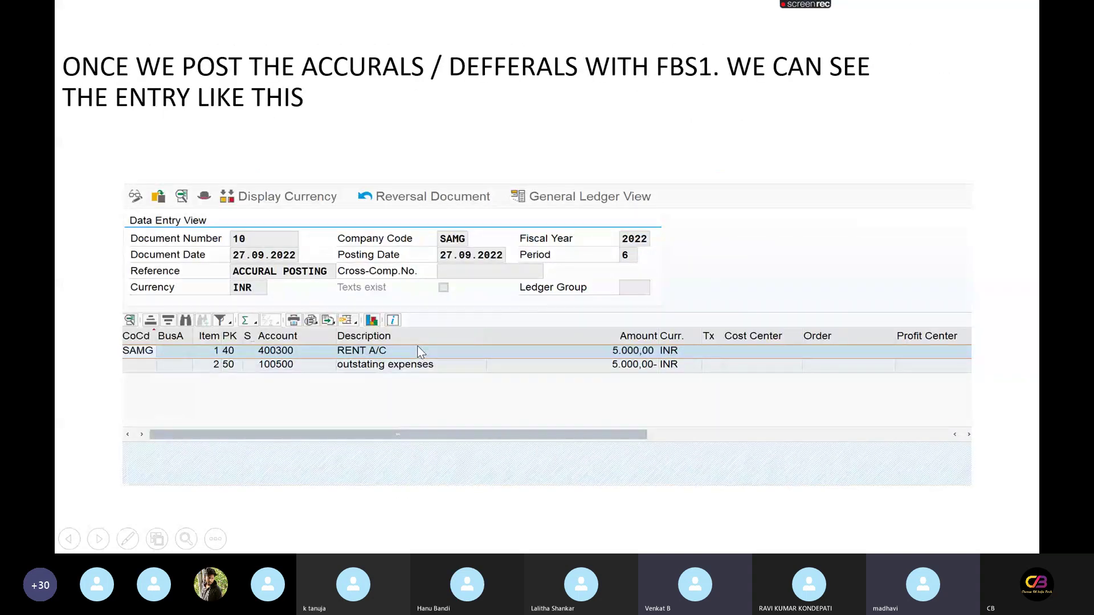
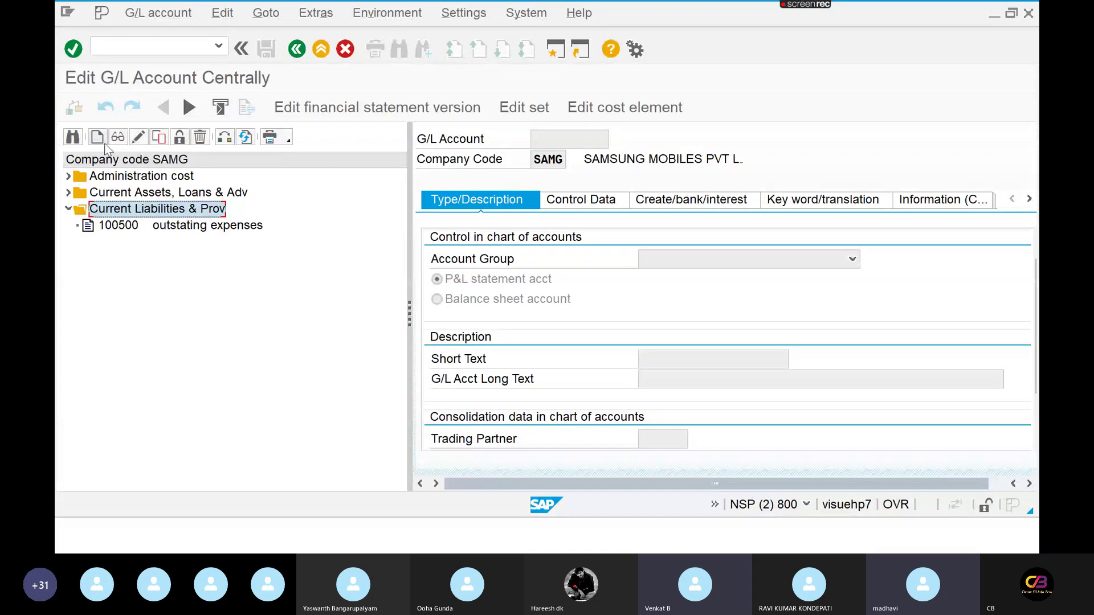
Try to create G/L account 100500 in company code SAMG
{"action": "left_click", "coordinate": [98, 139]}
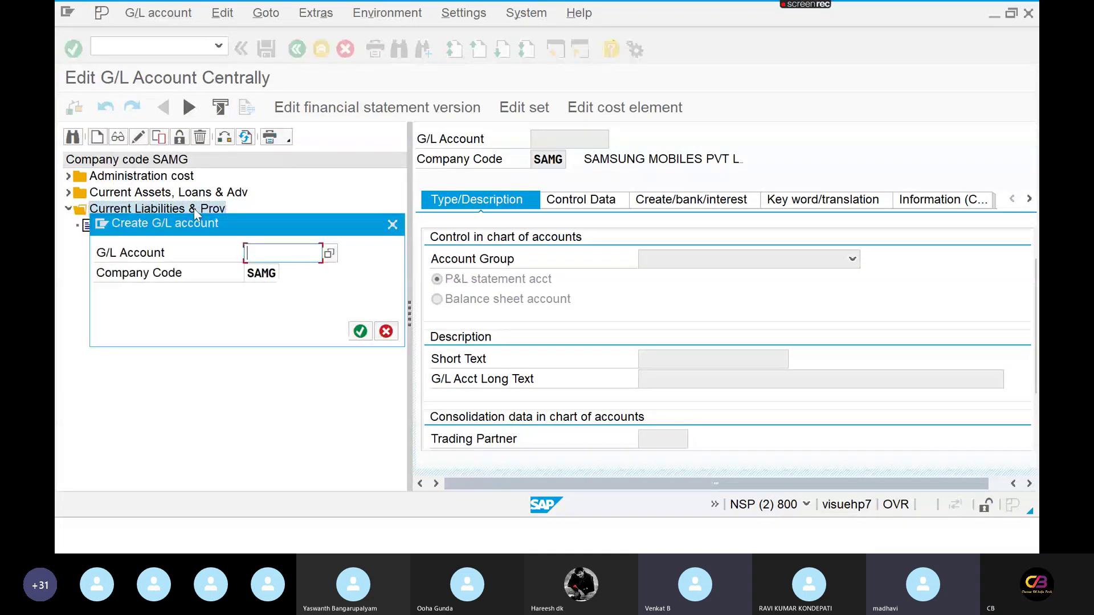
{"action": "type", "text": "1"}
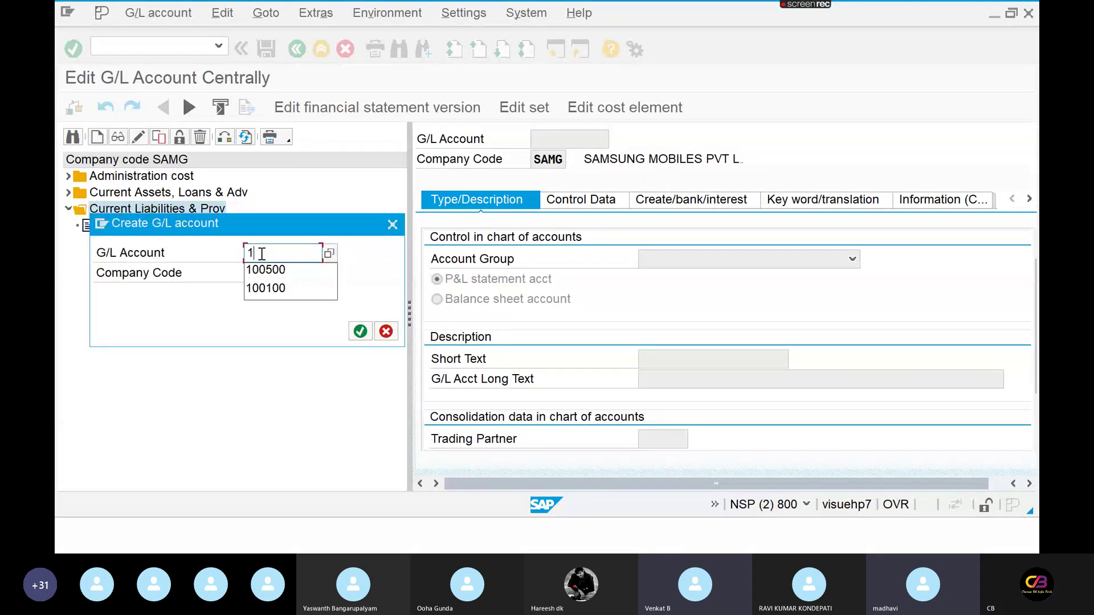
{"action": "type", "text": "00500"}
{"action": "key", "text": "Return"}
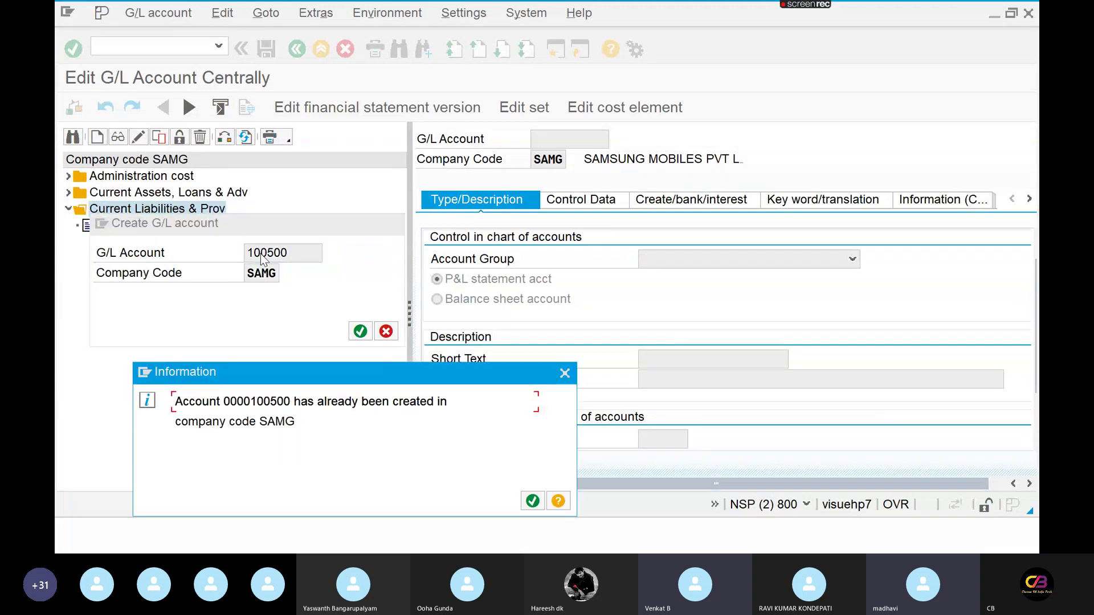
{"action": "left_click", "coordinate": [565, 373]}
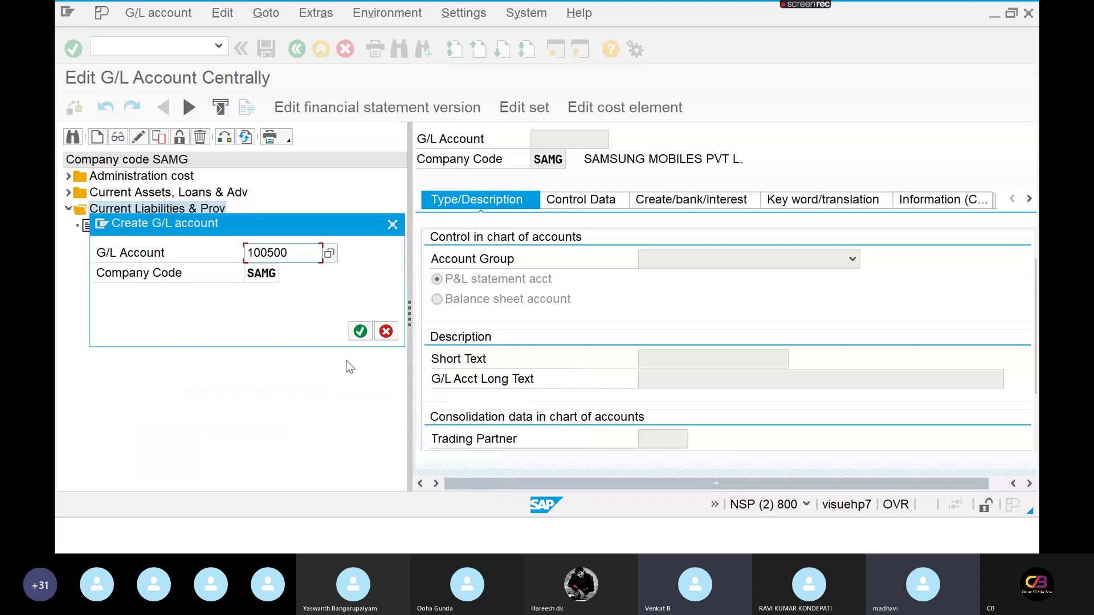
{"action": "left_click", "coordinate": [393, 227]}
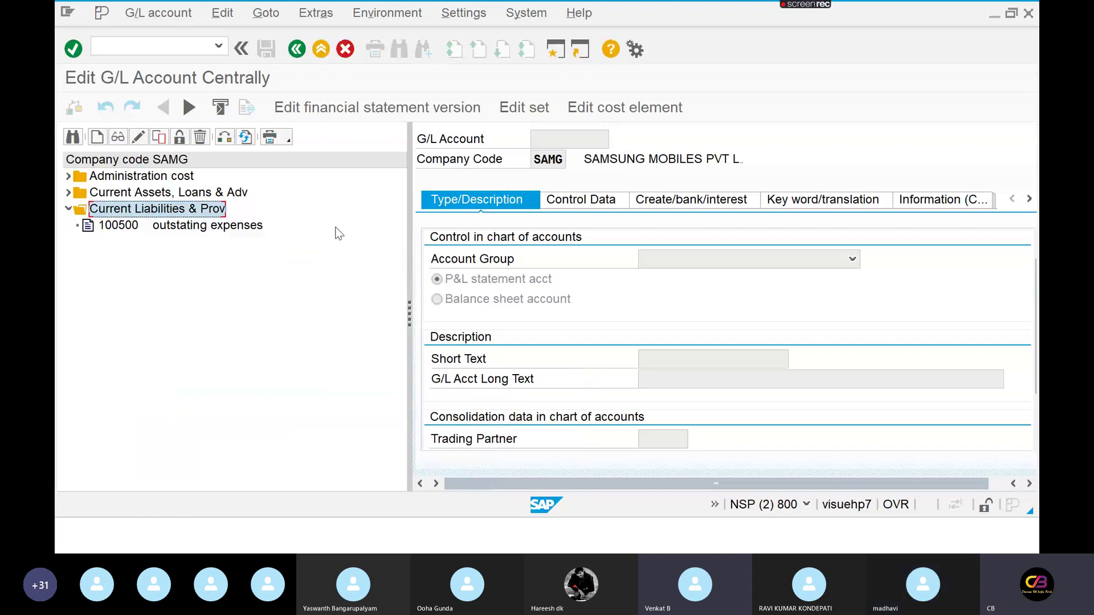
Open G/L account 100500 in change mode and examine its type, description and control data down to the sort key
{"action": "left_click", "coordinate": [123, 227]}
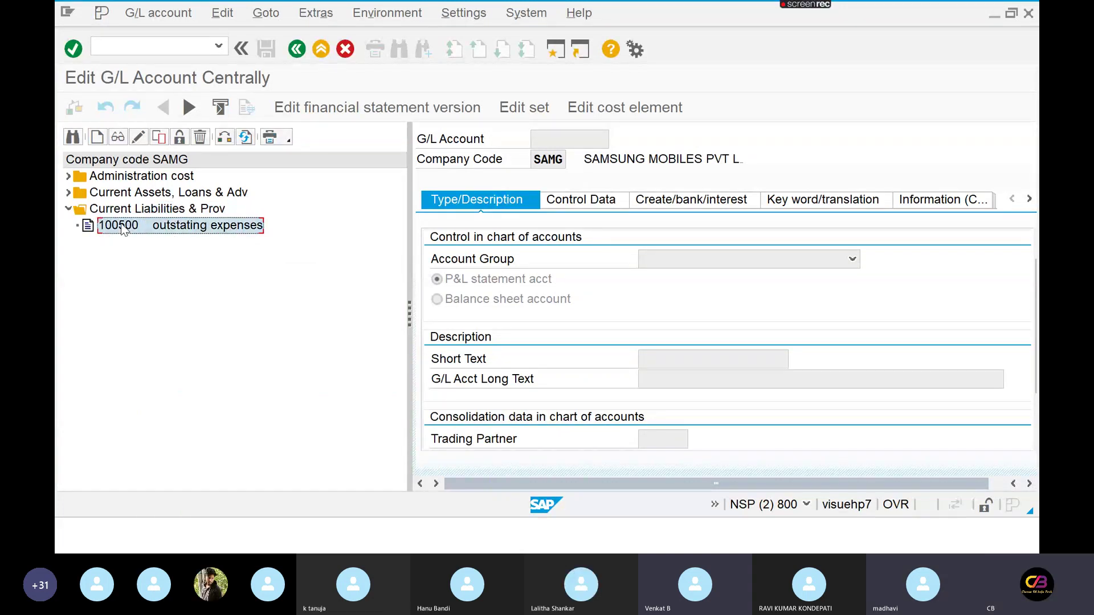
{"action": "left_click", "coordinate": [139, 138]}
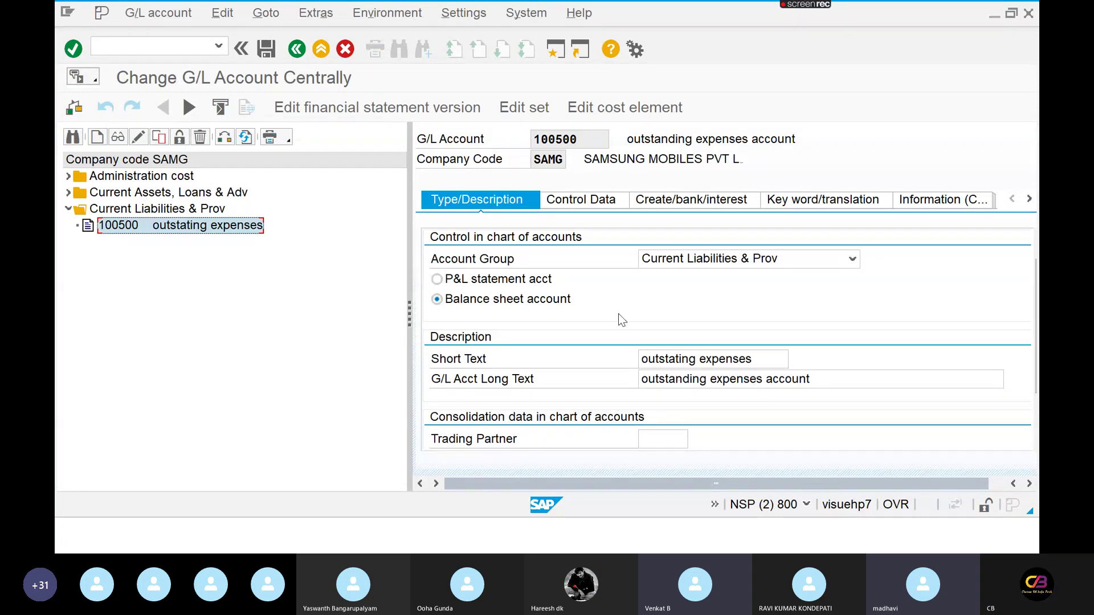
{"action": "left_click", "coordinate": [575, 200]}
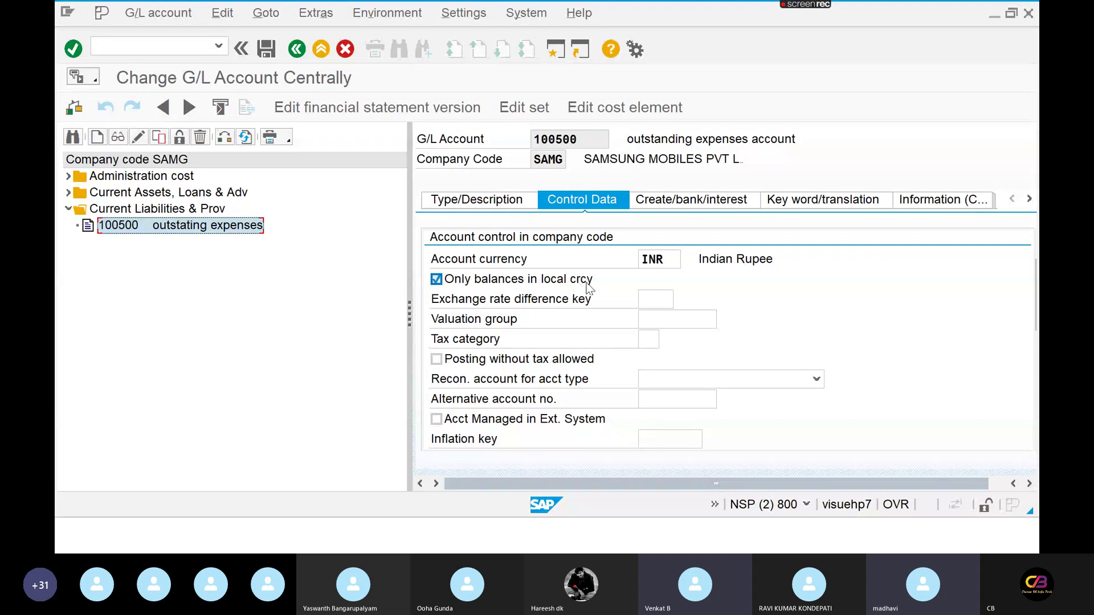
{"action": "left_click", "coordinate": [655, 379]}
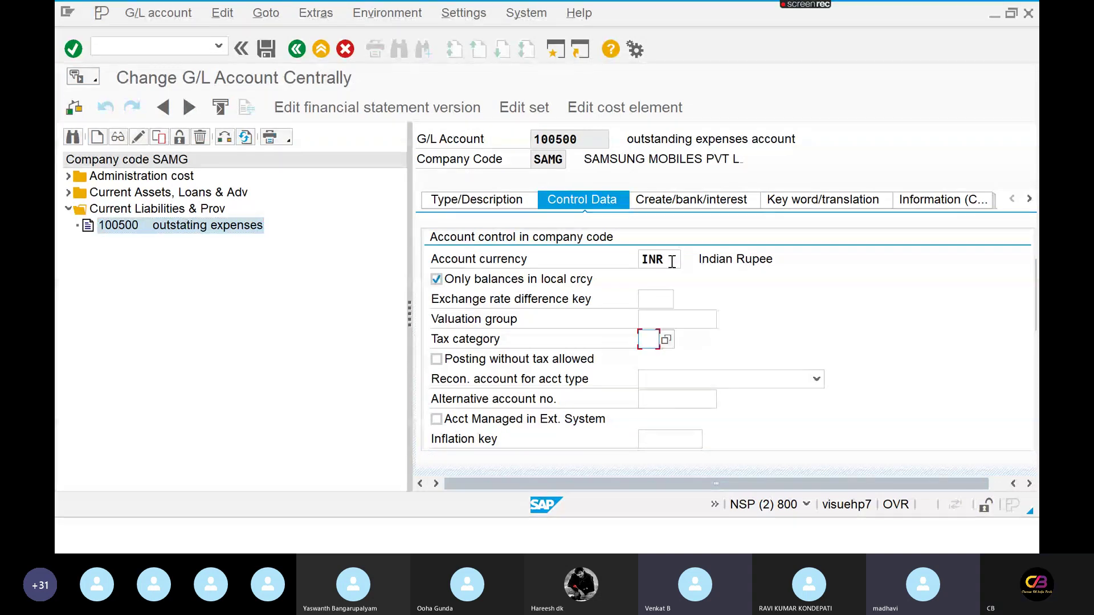
{"action": "key", "text": "Tab"}
{"action": "key", "text": "Tab"}
{"action": "key", "text": "Tab"}
{"action": "key", "text": "Tab"}
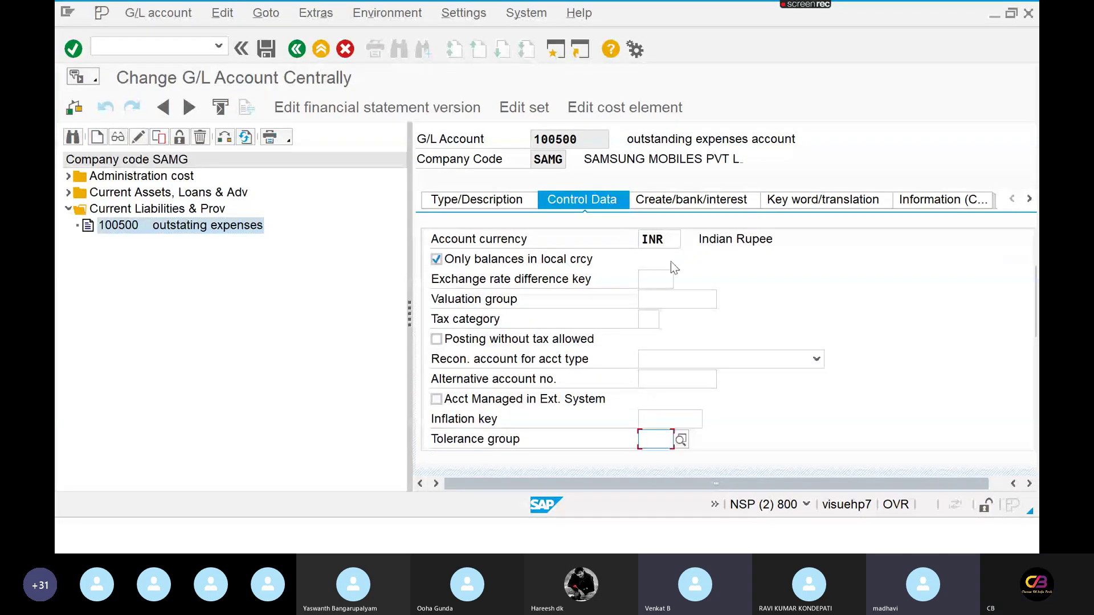
{"action": "key", "text": "Tab"}
{"action": "key", "text": "Tab"}
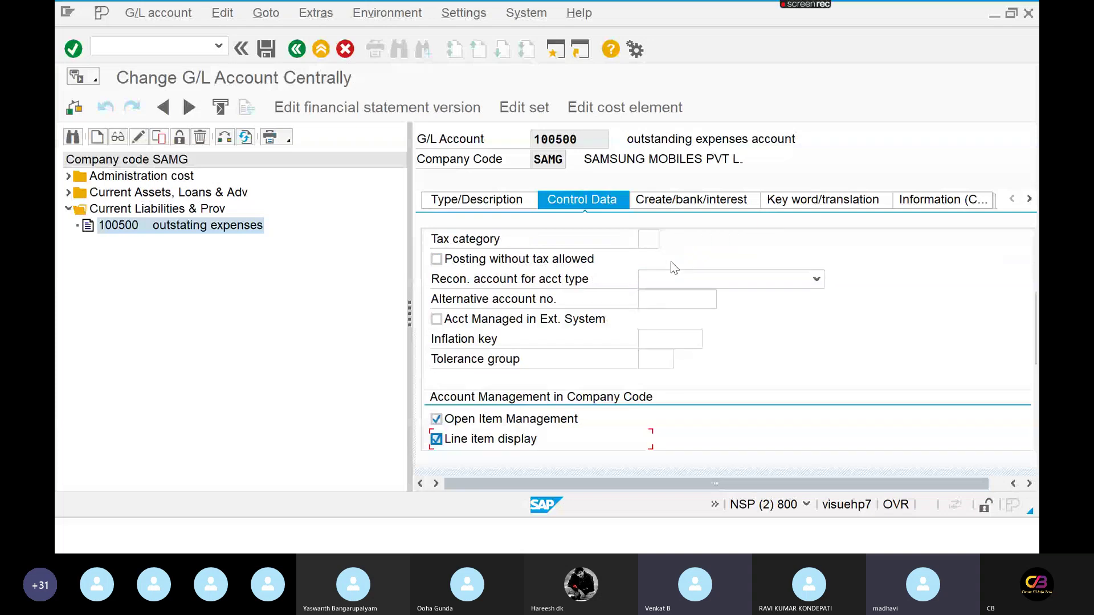
{"action": "key", "text": "Tab"}
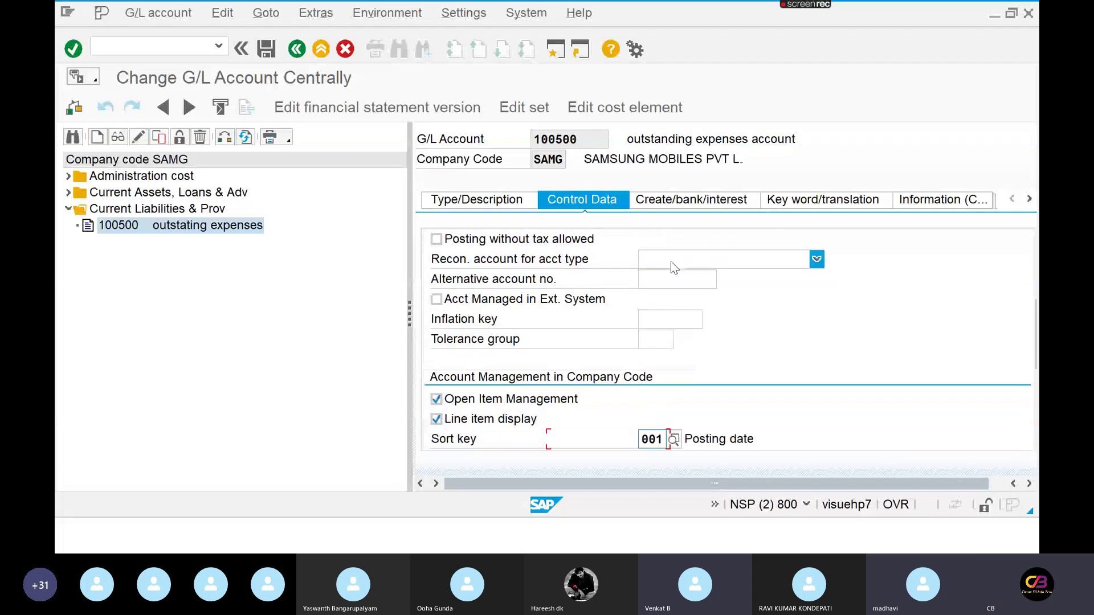
Check the outstanding expenses account's field status group and save the account
{"action": "left_click", "coordinate": [665, 204]}
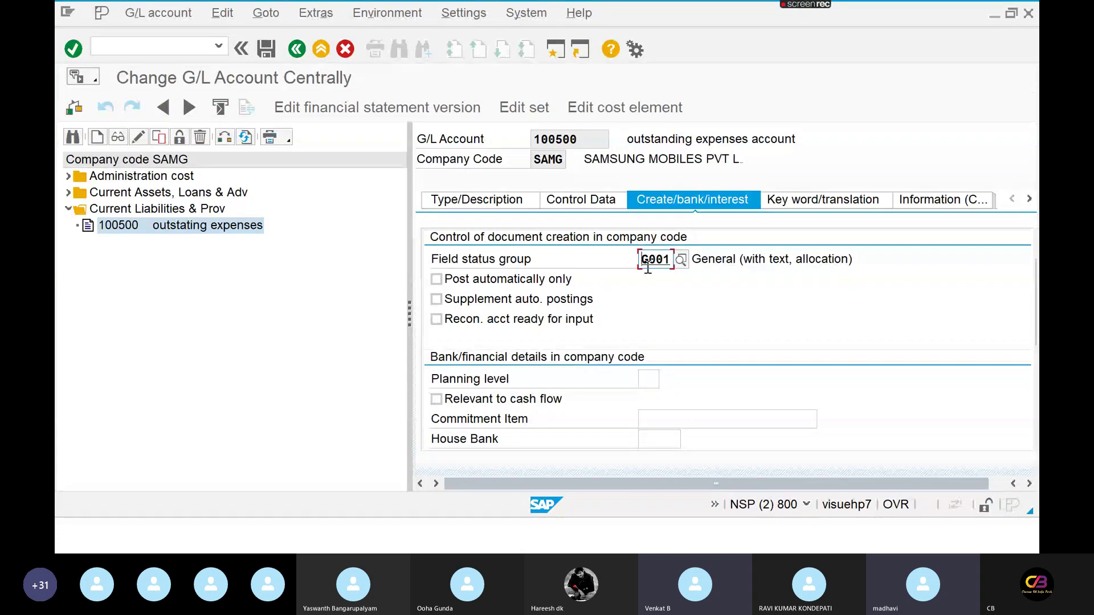
{"action": "left_click", "coordinate": [266, 50]}
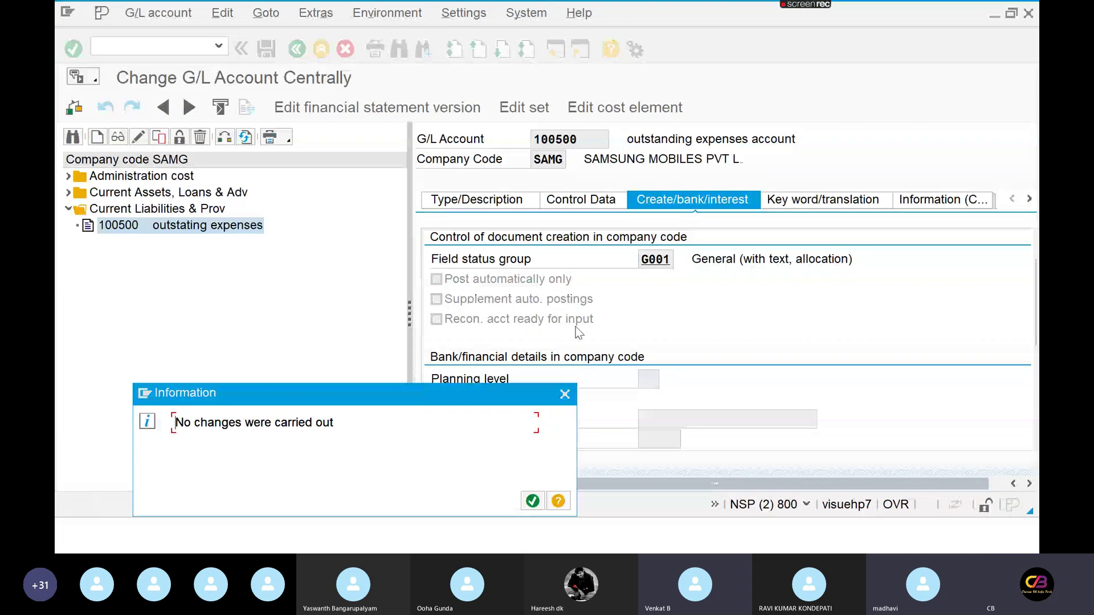
{"action": "left_click", "coordinate": [565, 392]}
Switch back to the accrual document header and set reversal reason MG with reversal date 01.10.2022
{"action": "key", "text": "alt+Tab"}
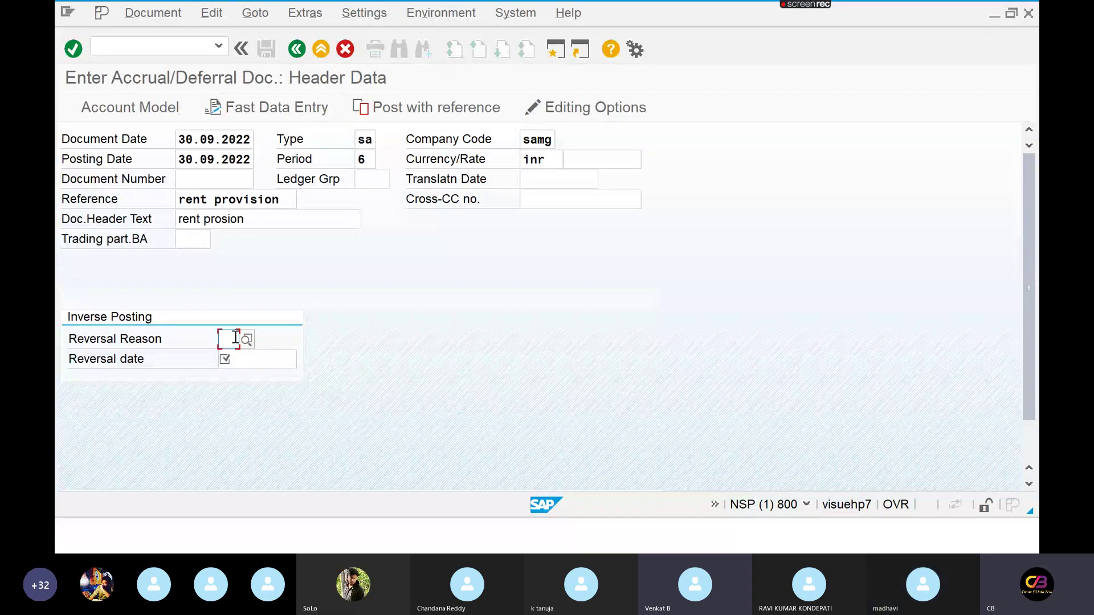
{"action": "type", "text": "mg"}
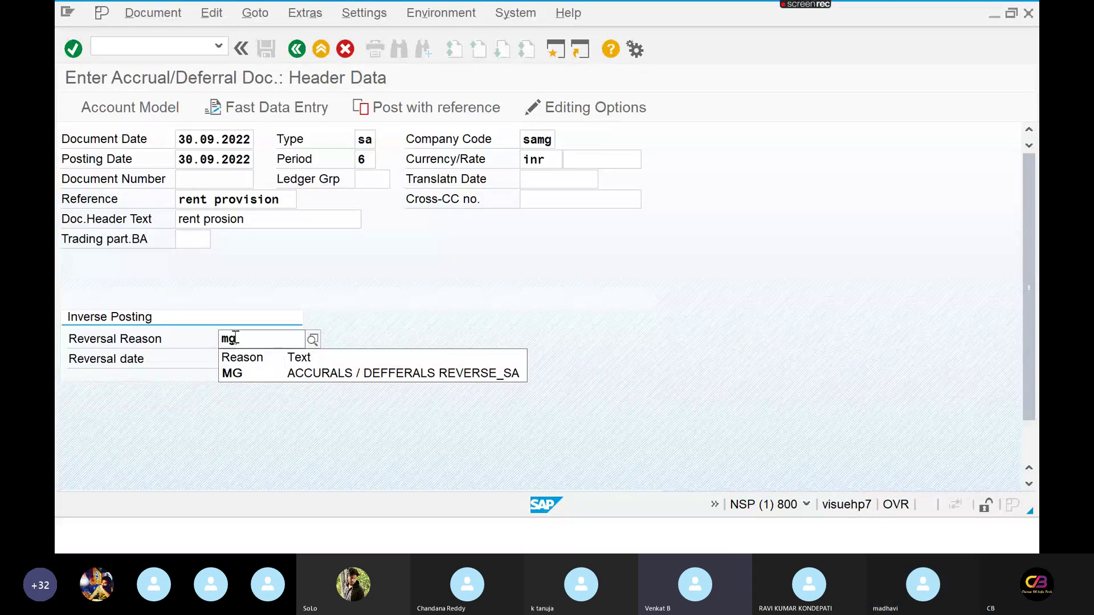
{"action": "left_click", "coordinate": [352, 379]}
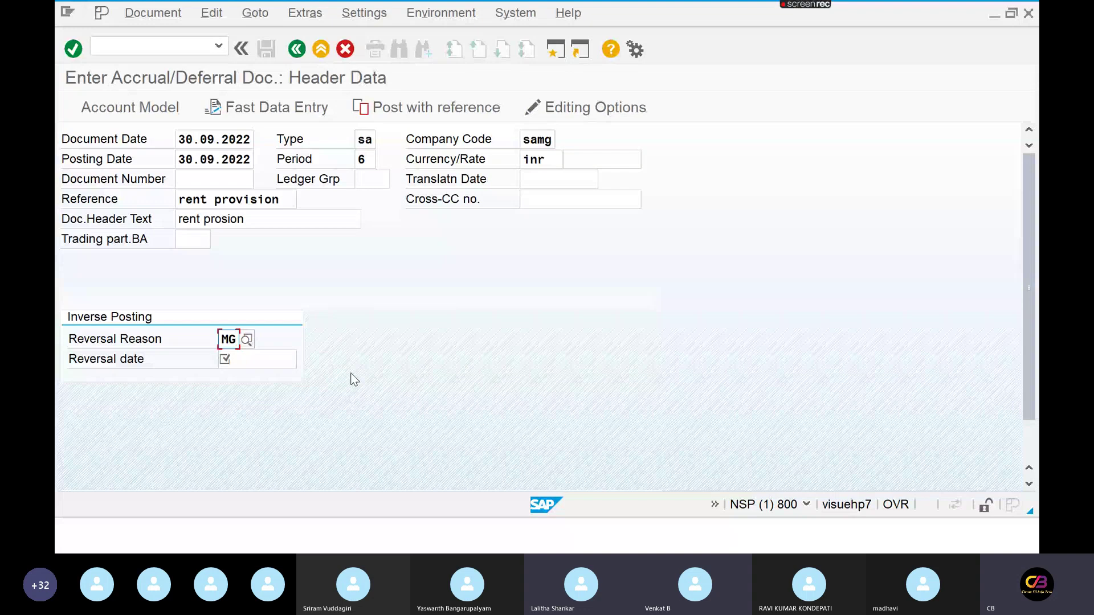
{"action": "left_click", "coordinate": [262, 362]}
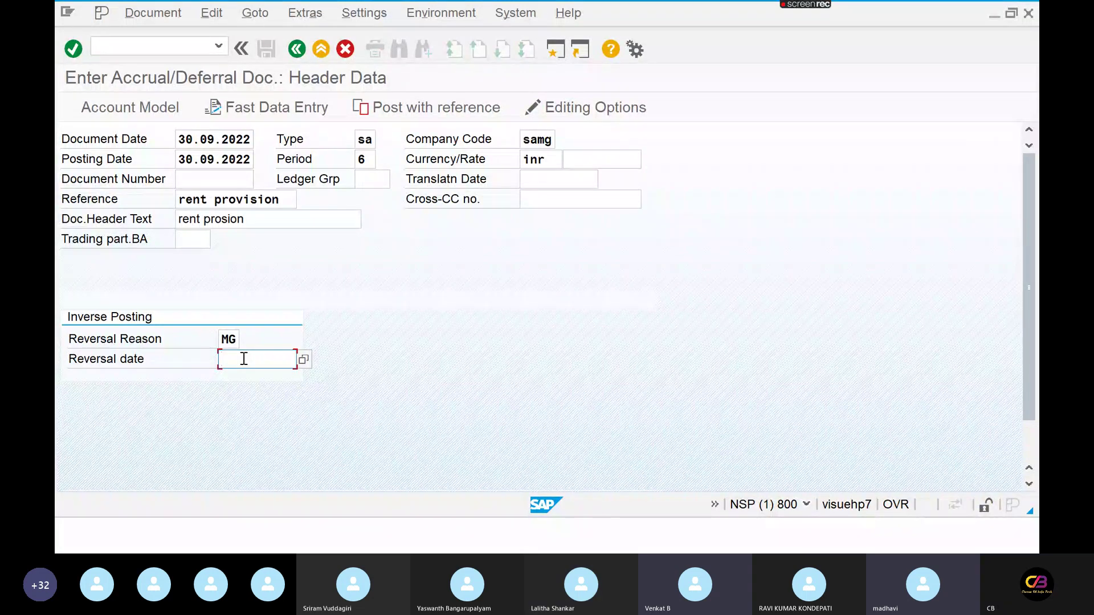
{"action": "type", "text": "01"}
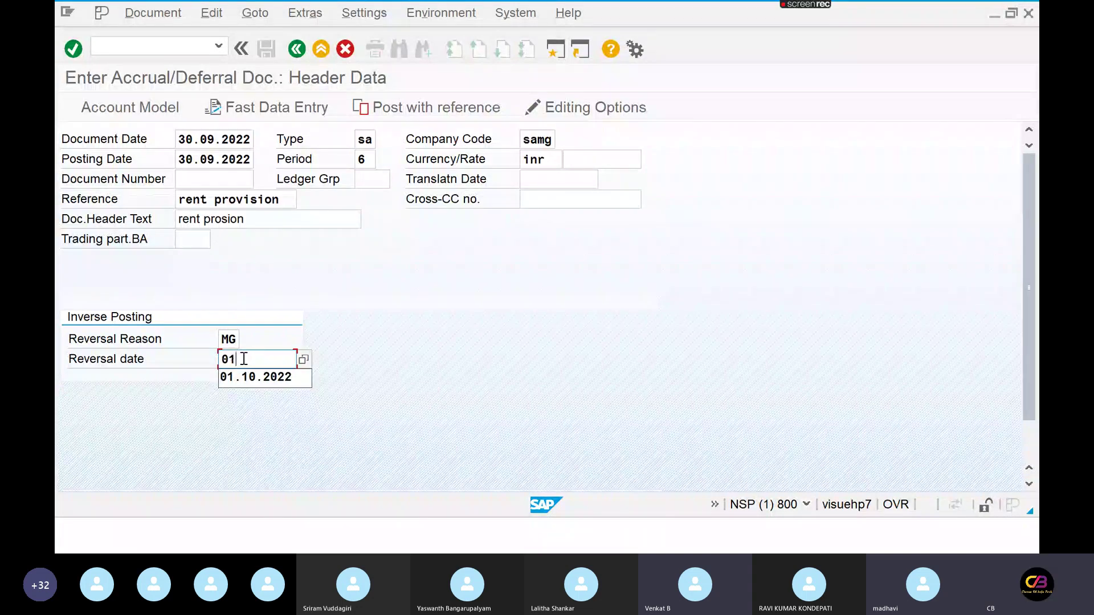
{"action": "type", "text": ".10.2022"}
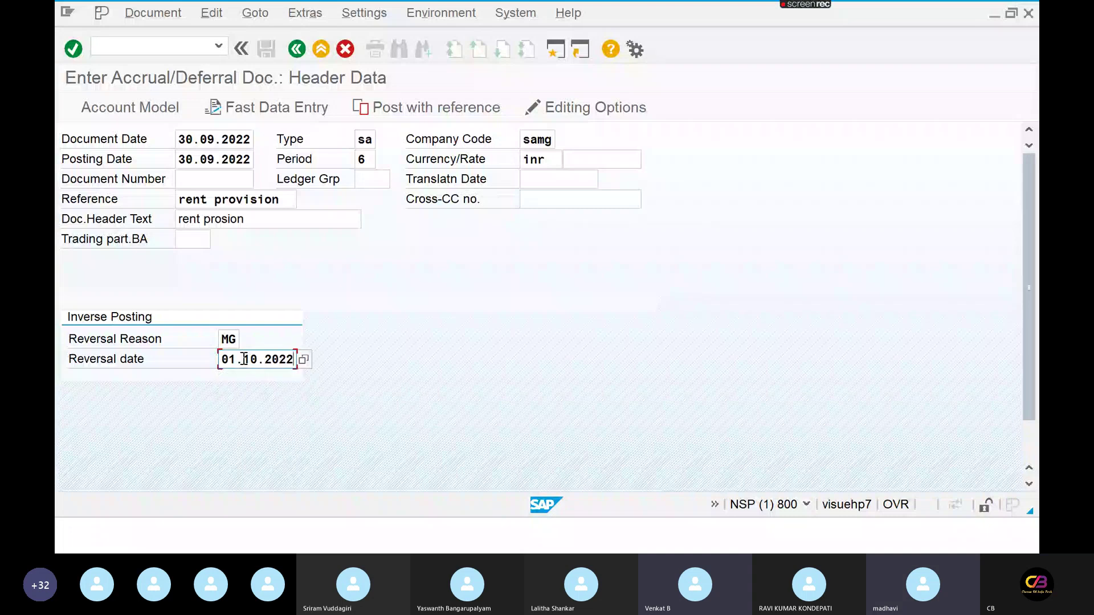
{"action": "key", "text": "Return"}
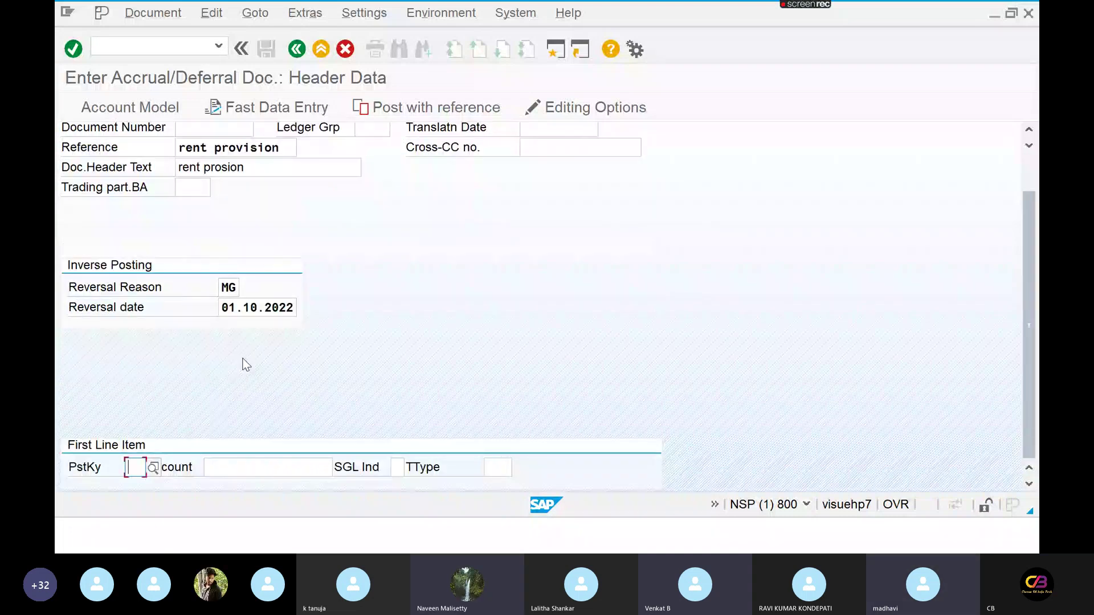
Start the first line item with posting key 40 and G/L account 400300
{"action": "type", "text": "40"}
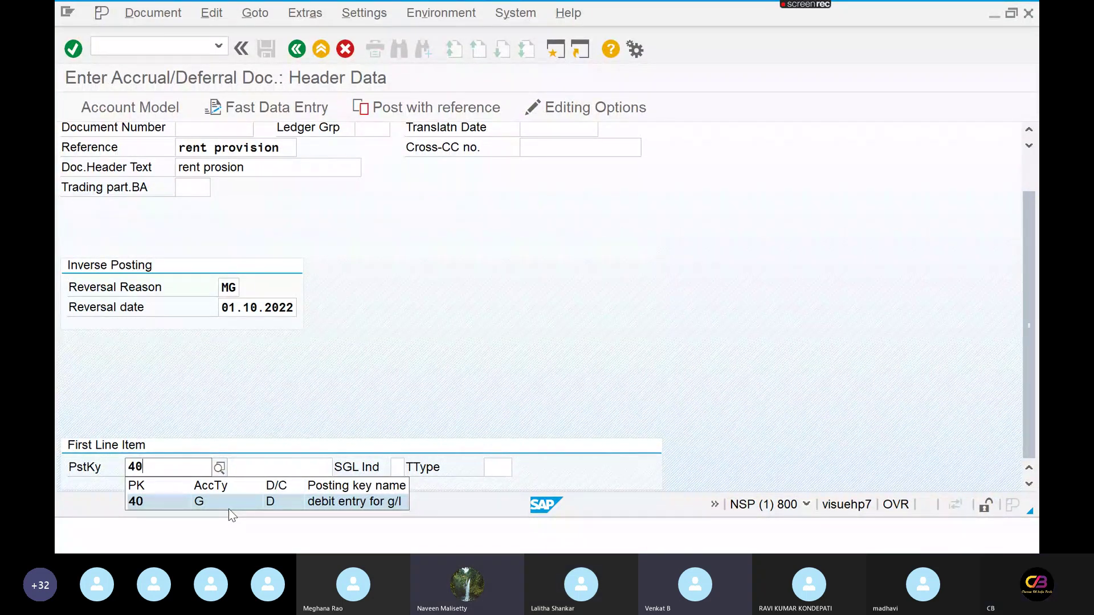
{"action": "key", "text": "Return"}
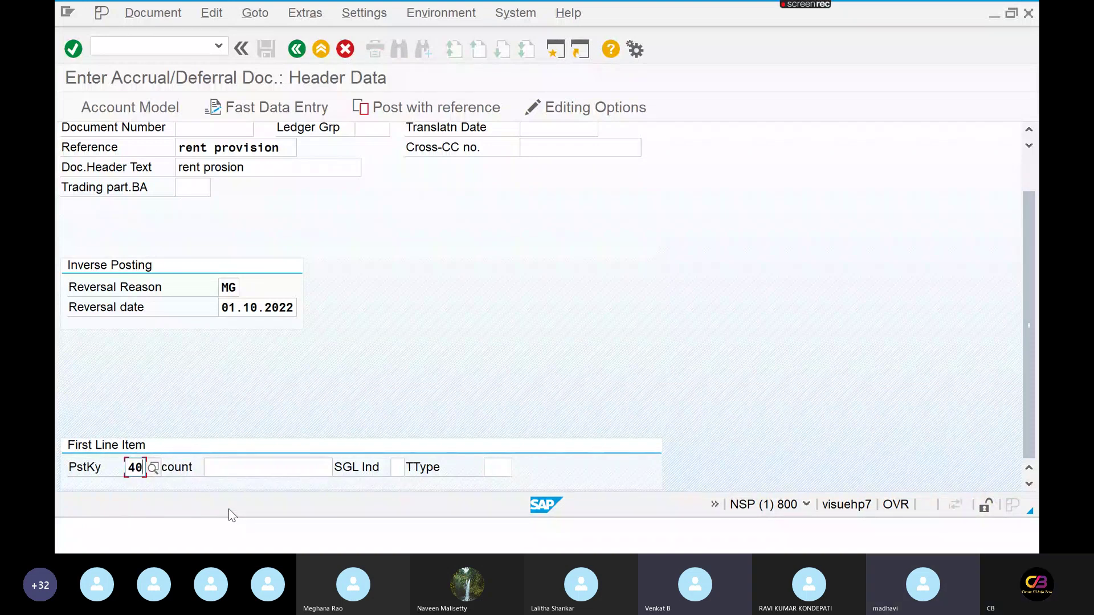
{"action": "key", "text": "Tab"}
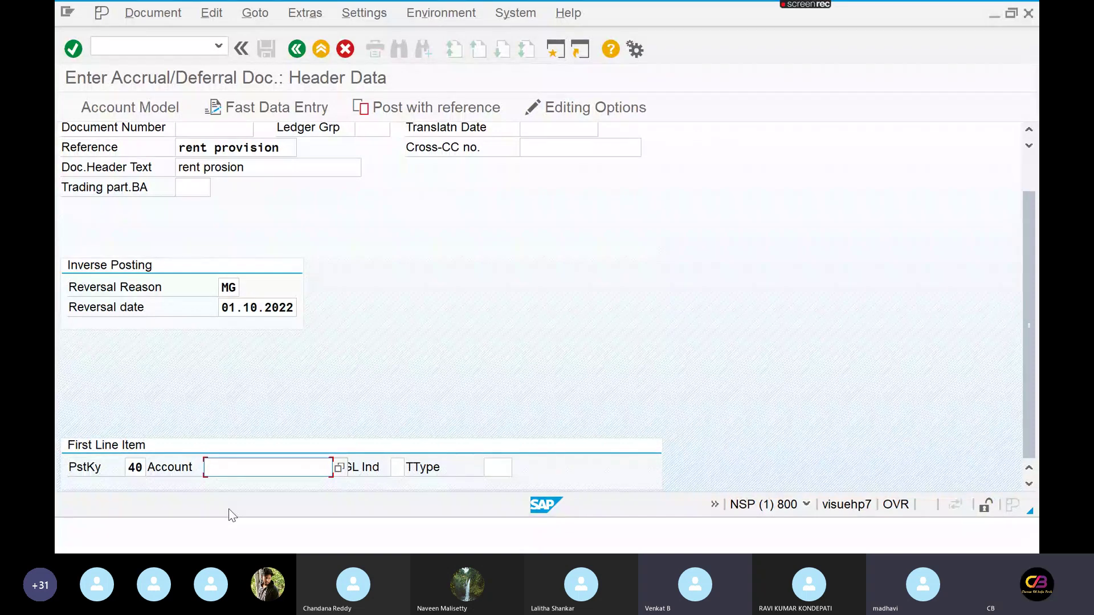
{"action": "type", "text": "4"}
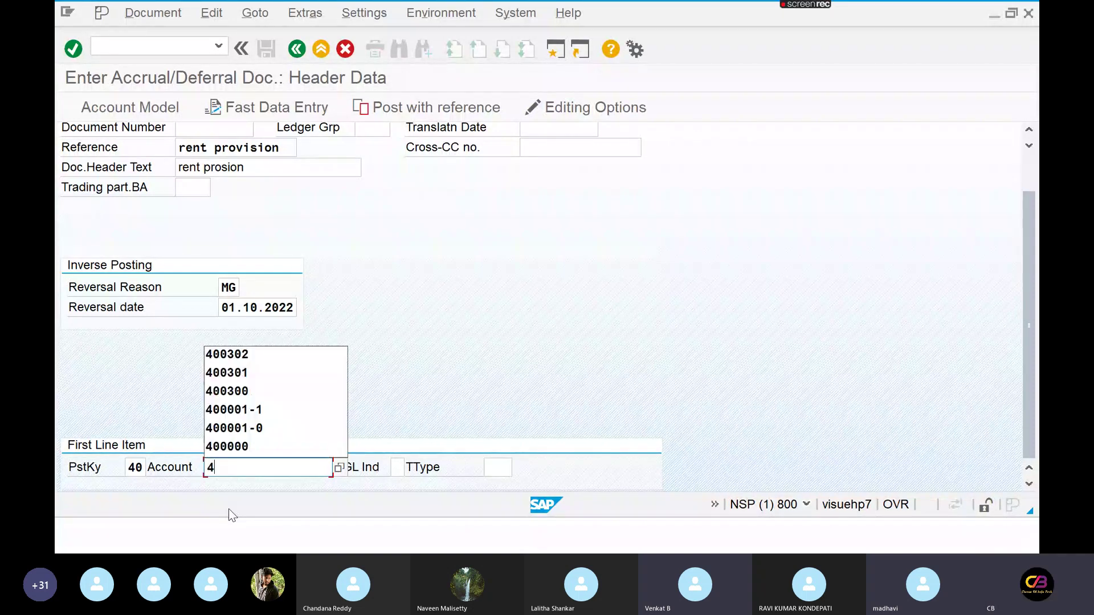
{"action": "type", "text": "00300"}
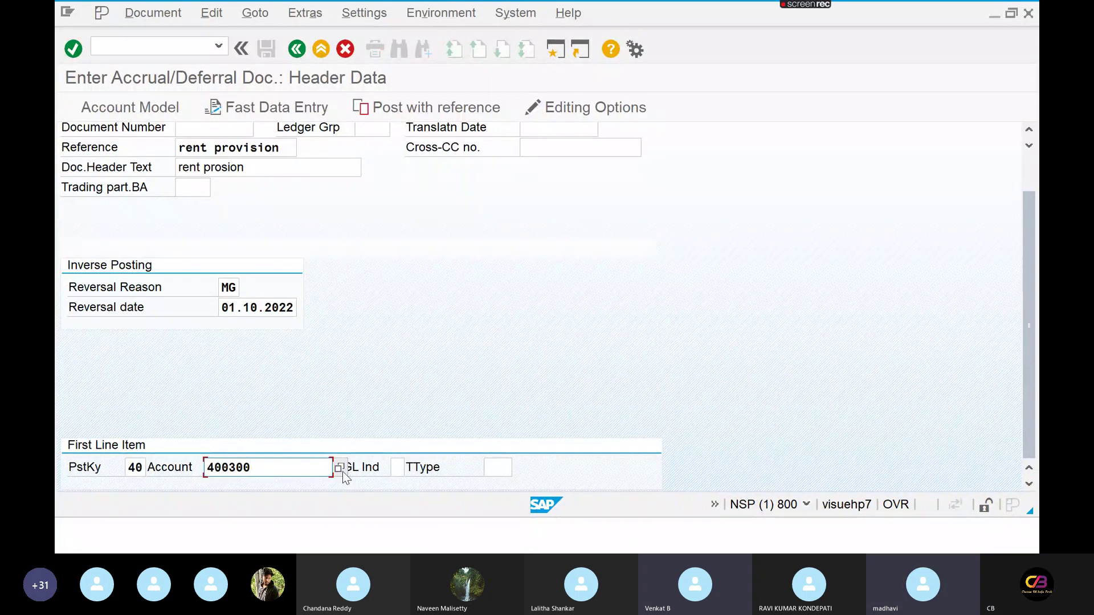
{"action": "key", "text": "Return"}
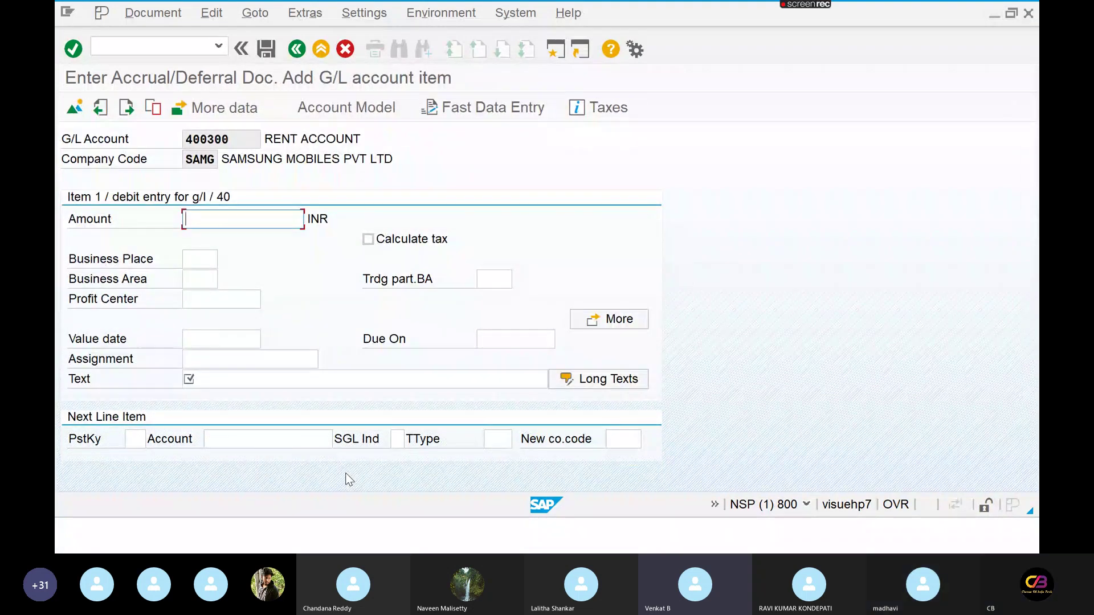
Set the rent debit item's amount to 15000 INR and its value date to 30.09.2022
{"action": "type", "text": "15000"}
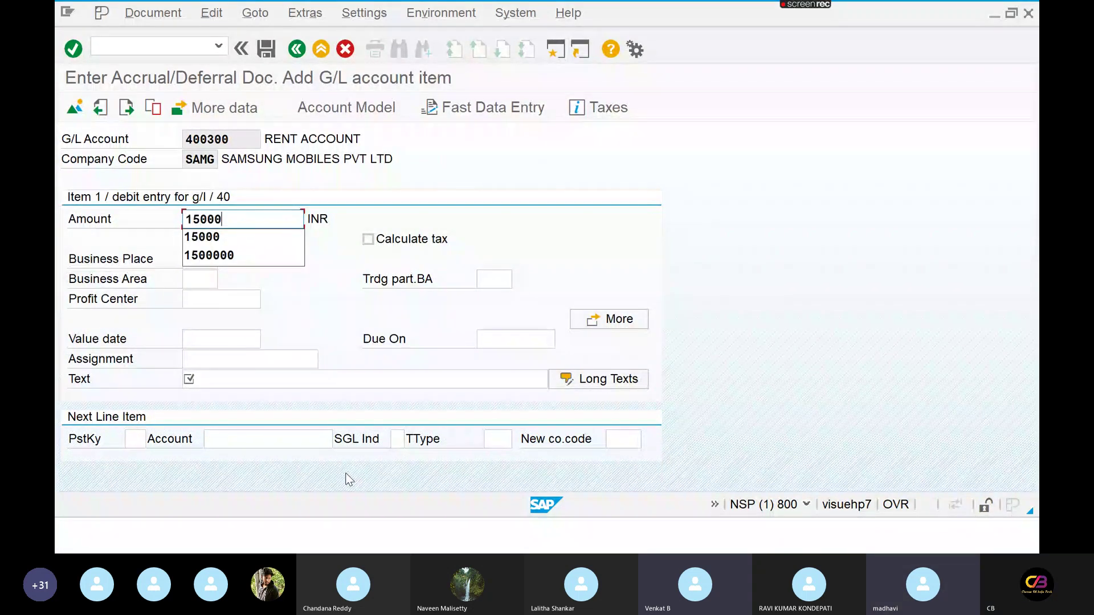
{"action": "key", "text": "Tab"}
{"action": "key", "text": "Tab"}
{"action": "key", "text": "Tab"}
{"action": "key", "text": "Tab"}
{"action": "key", "text": "Tab"}
{"action": "key", "text": "Tab"}
{"action": "key", "text": "Tab"}
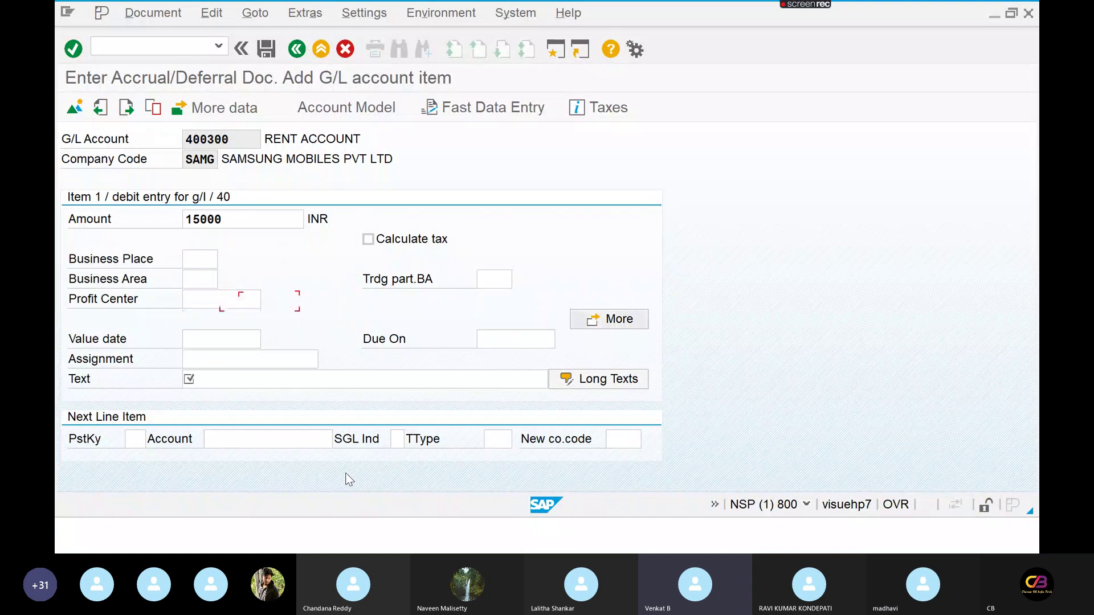
{"action": "type", "text": "30."}
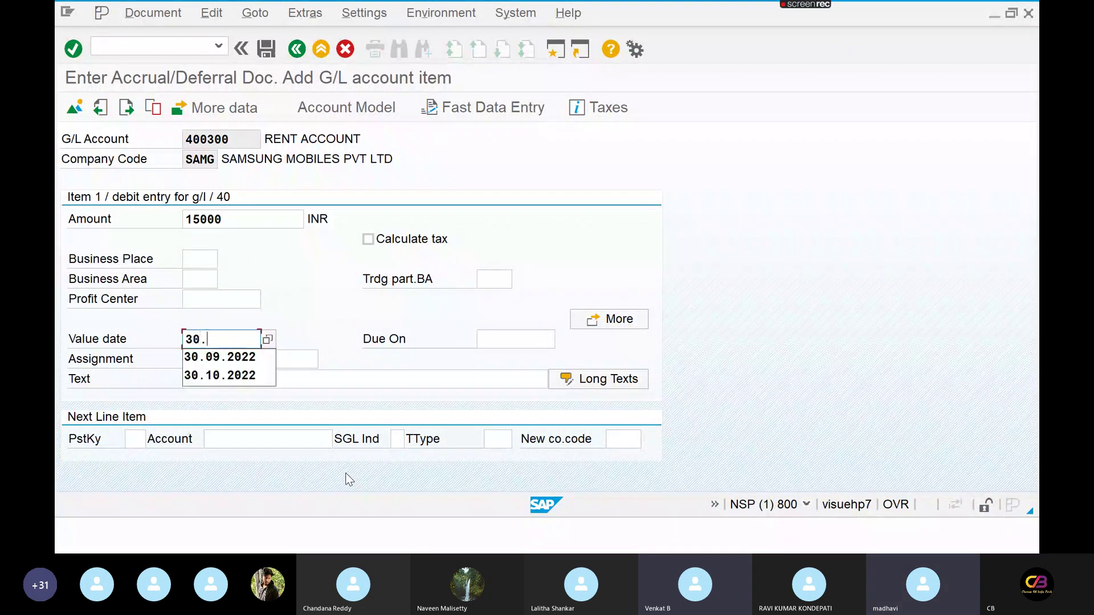
{"action": "type", "text": "09.2022"}
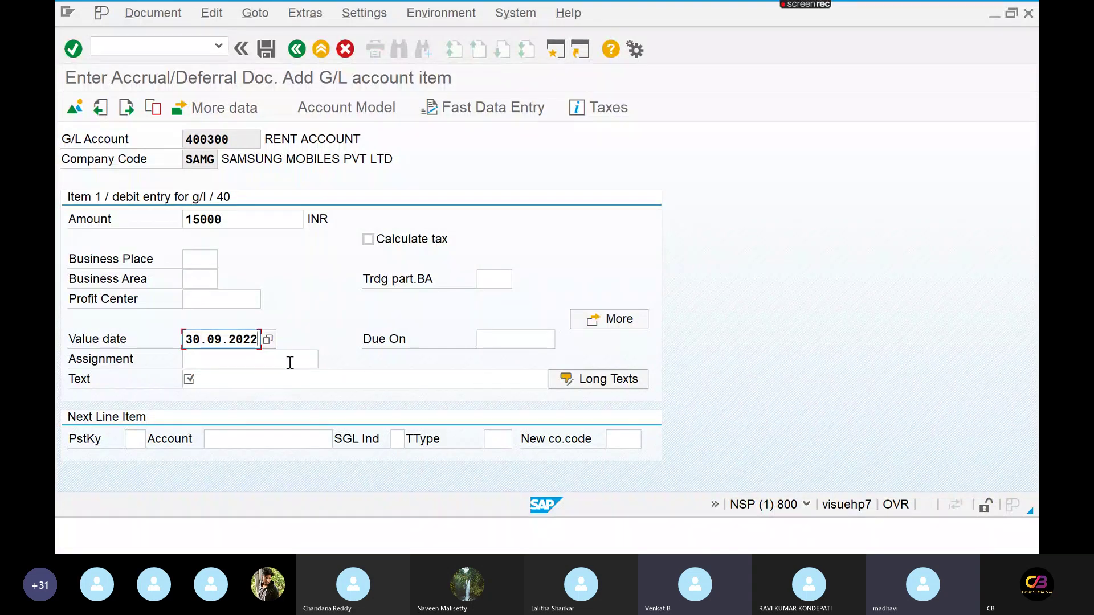
Enter "rent provion posting" as the text of the rent debit item
{"action": "left_click", "coordinate": [299, 377]}
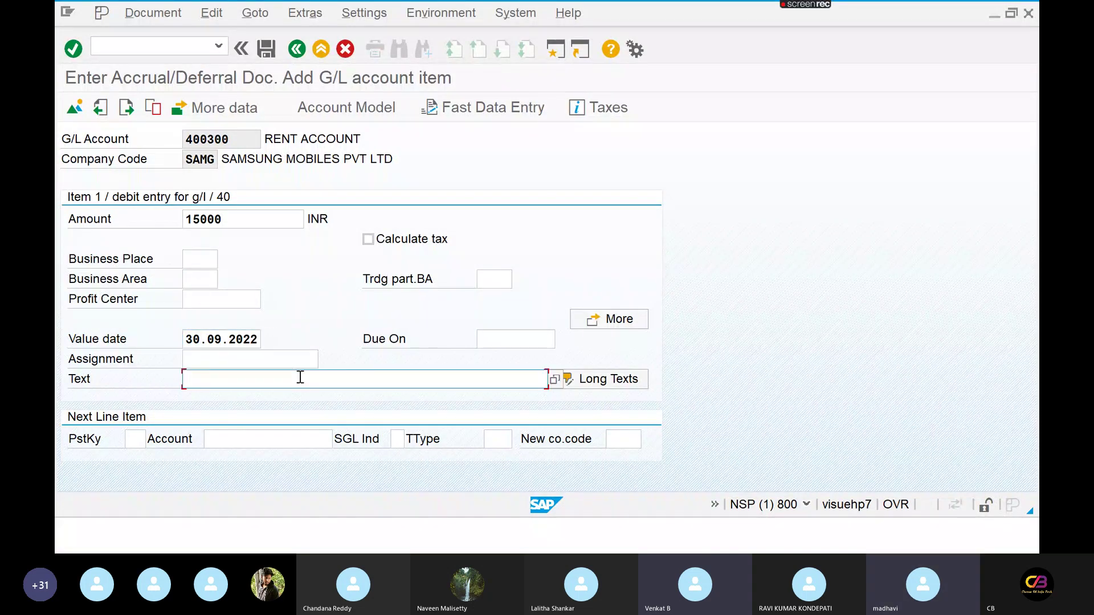
{"action": "type", "text": "rent provion"}
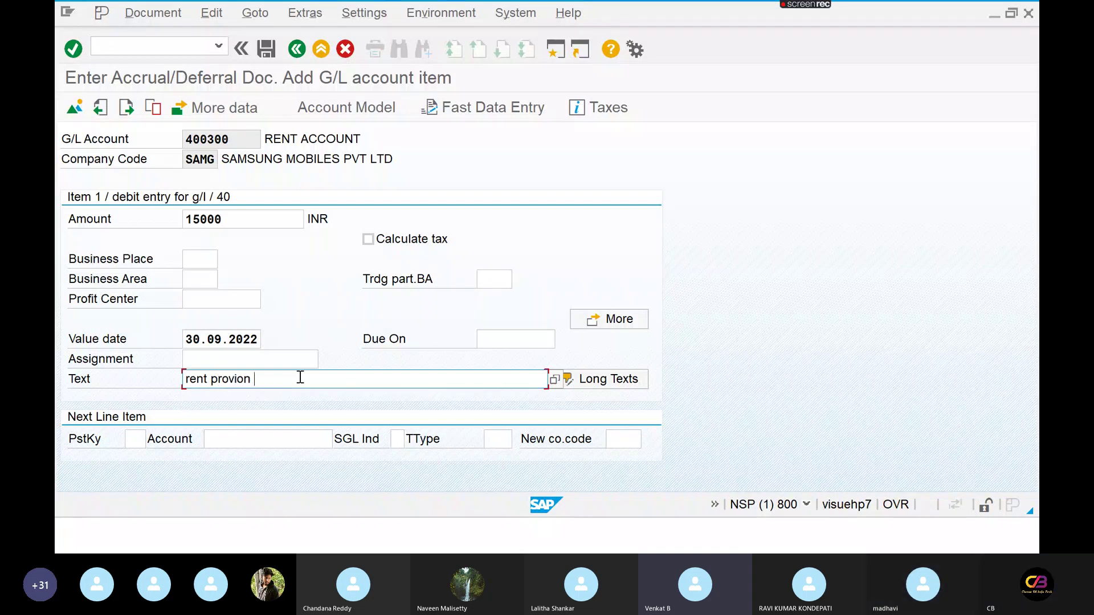
{"action": "type", "text": " posting"}
{"action": "key", "text": "Tab"}
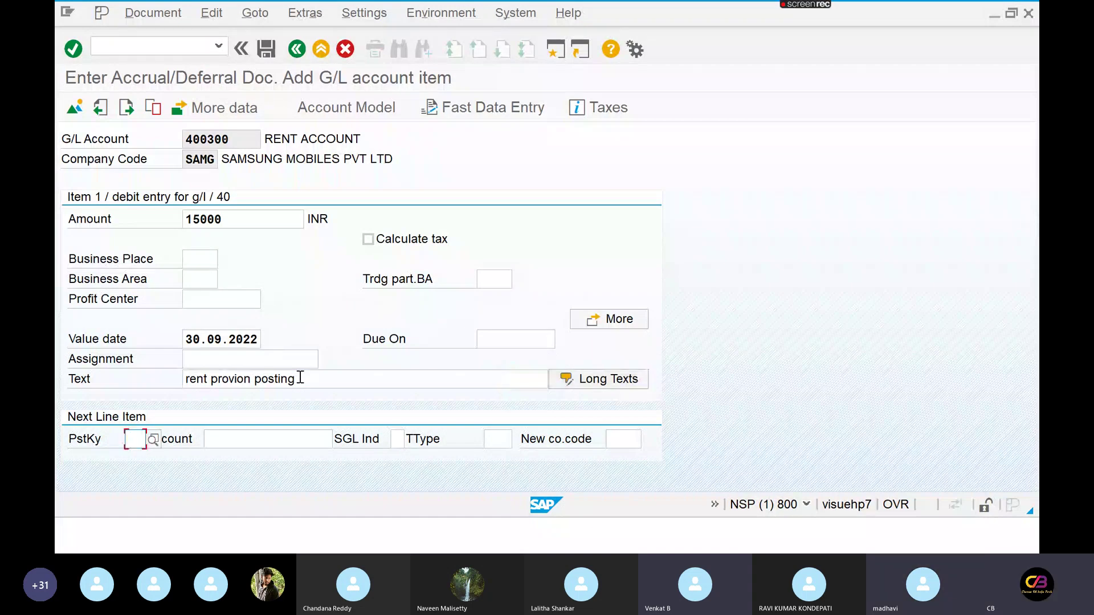
Start the second line item with posting key 50 and G/L account 100500
{"action": "type", "text": "50"}
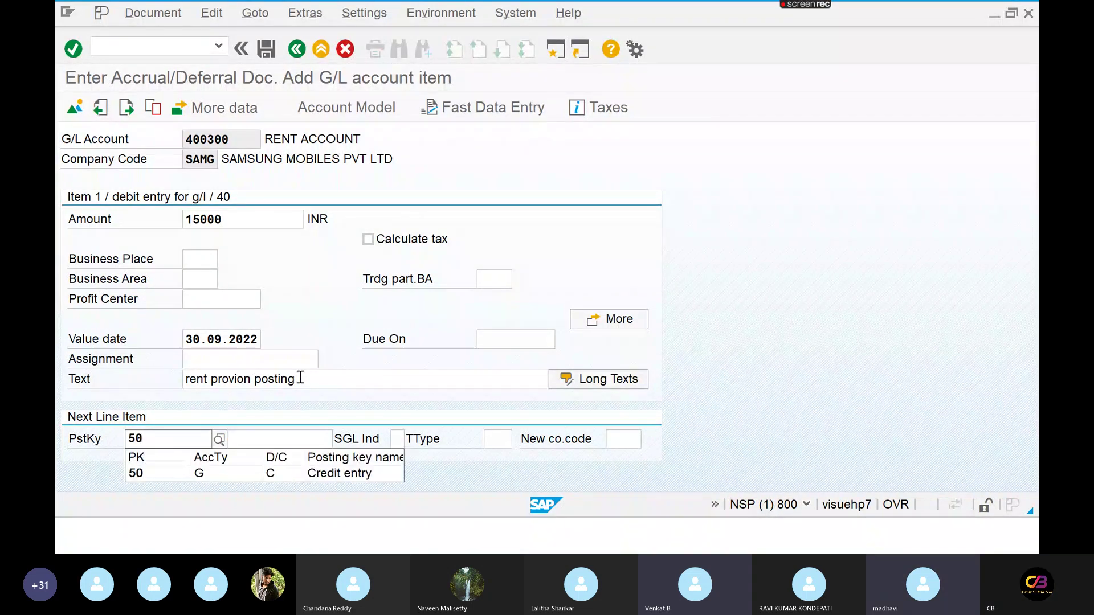
{"action": "left_click", "coordinate": [292, 478]}
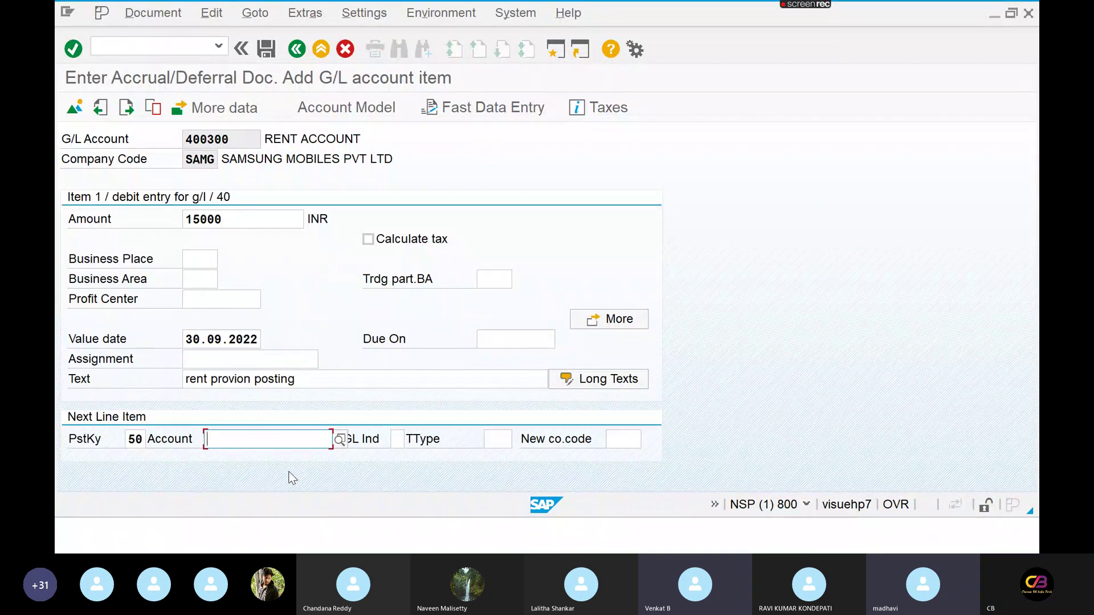
{"action": "type", "text": "100500"}
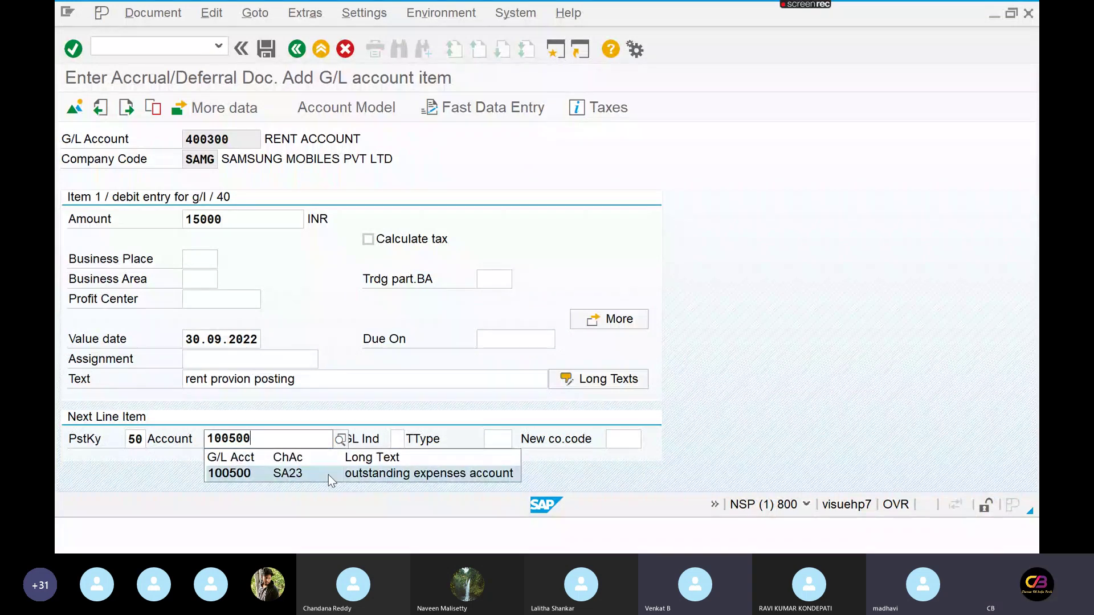
{"action": "key", "text": "Return"}
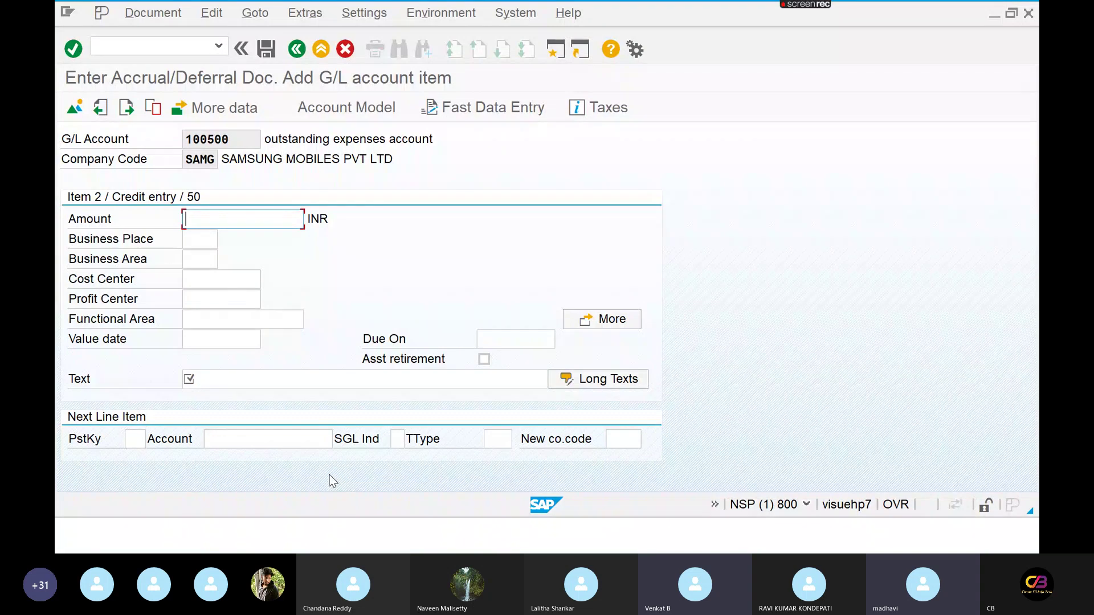
Fill the credit item with amount *, value date 30.09.2022 and text + to carry over the amount and text from the debit item
{"action": "type", "text": "*"}
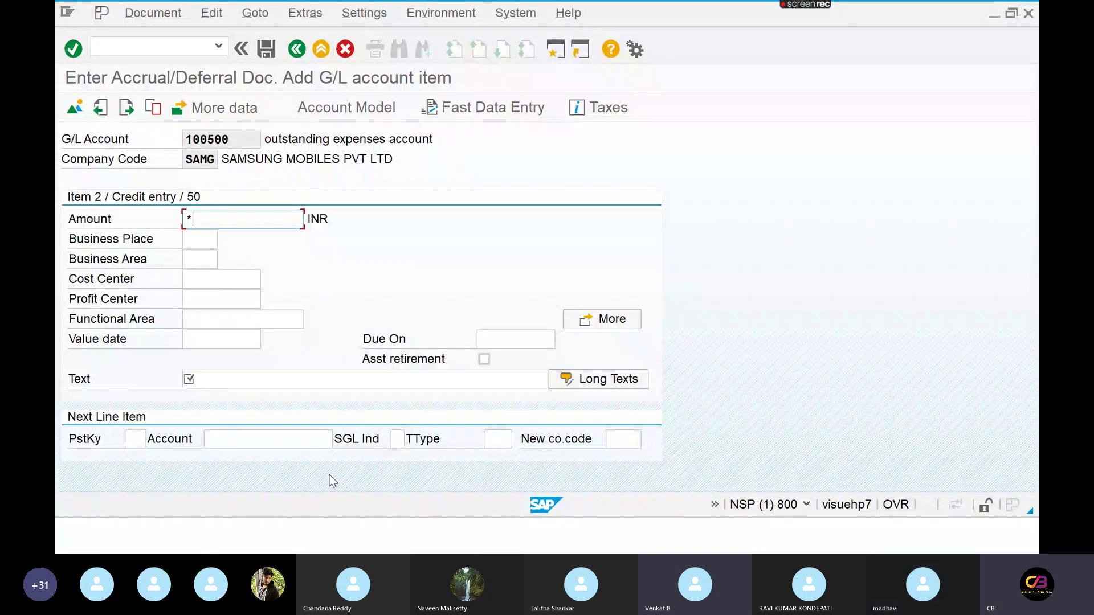
{"action": "left_click", "coordinate": [221, 342]}
{"action": "type", "text": "3"}
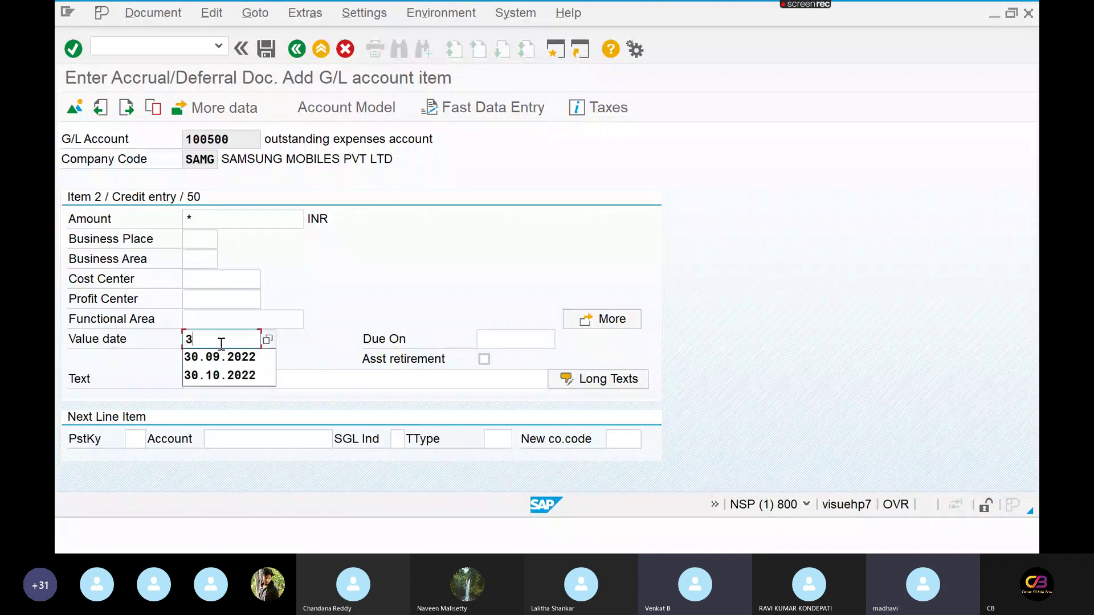
{"action": "type", "text": "0.0"}
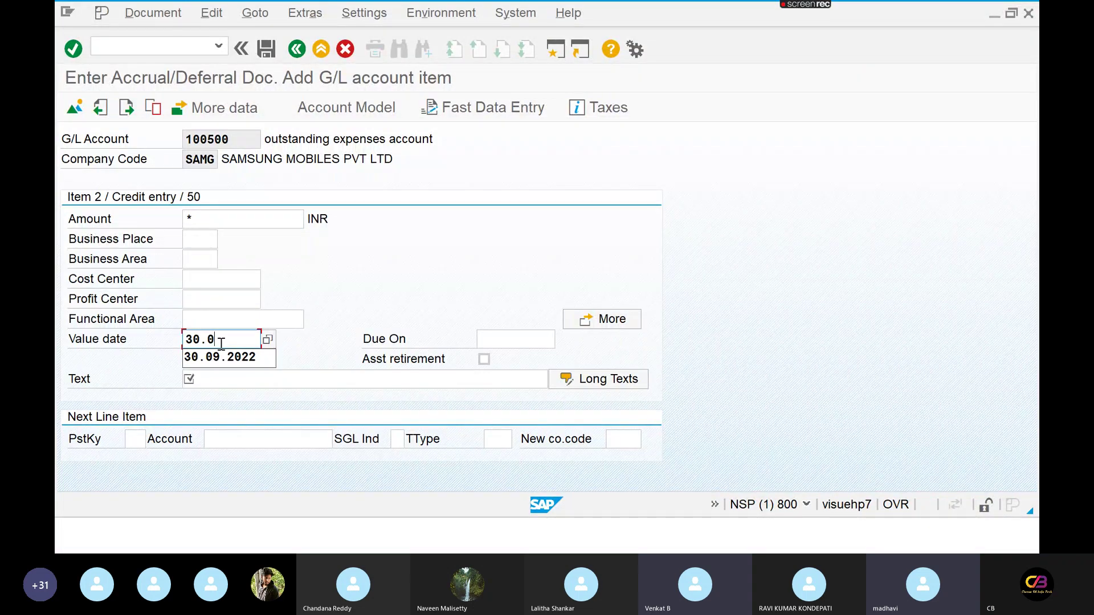
{"action": "left_click", "coordinate": [228, 357]}
{"action": "left_click", "coordinate": [239, 382]}
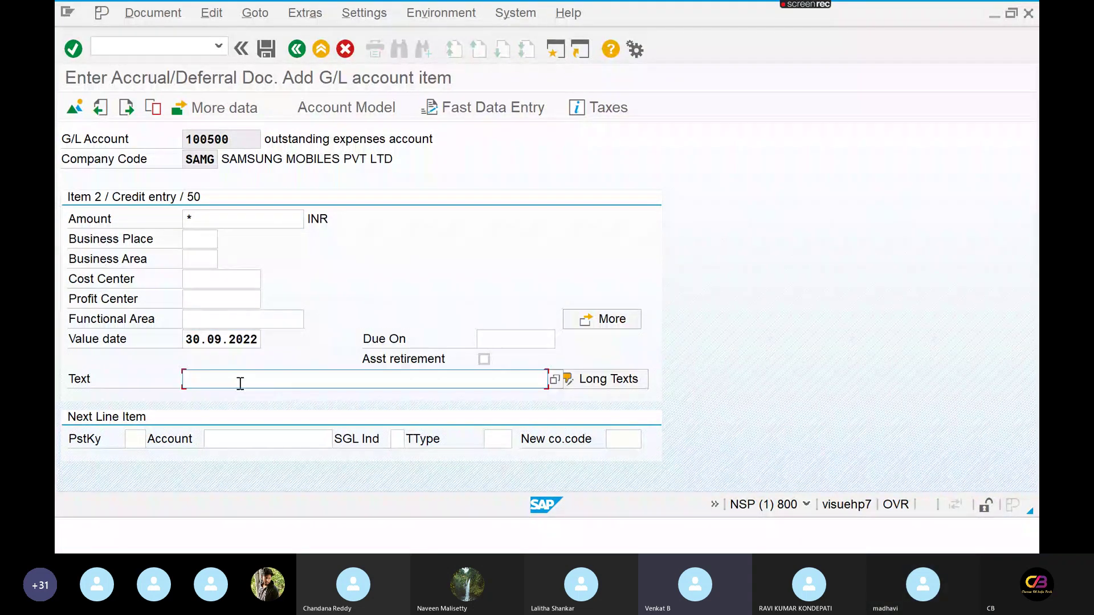
{"action": "type", "text": "+"}
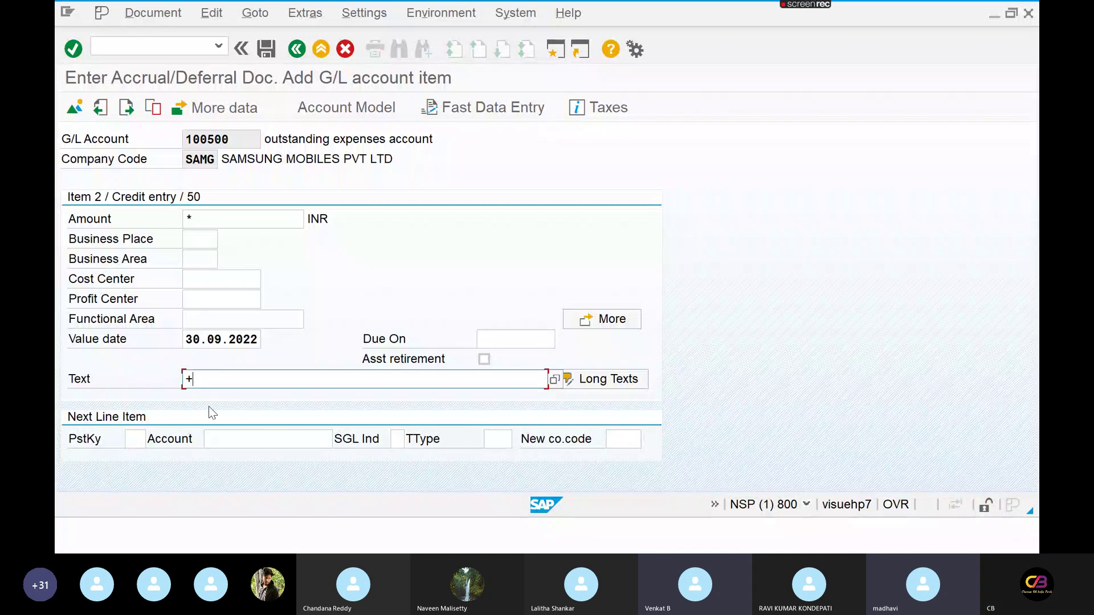
{"action": "key", "text": "Return"}
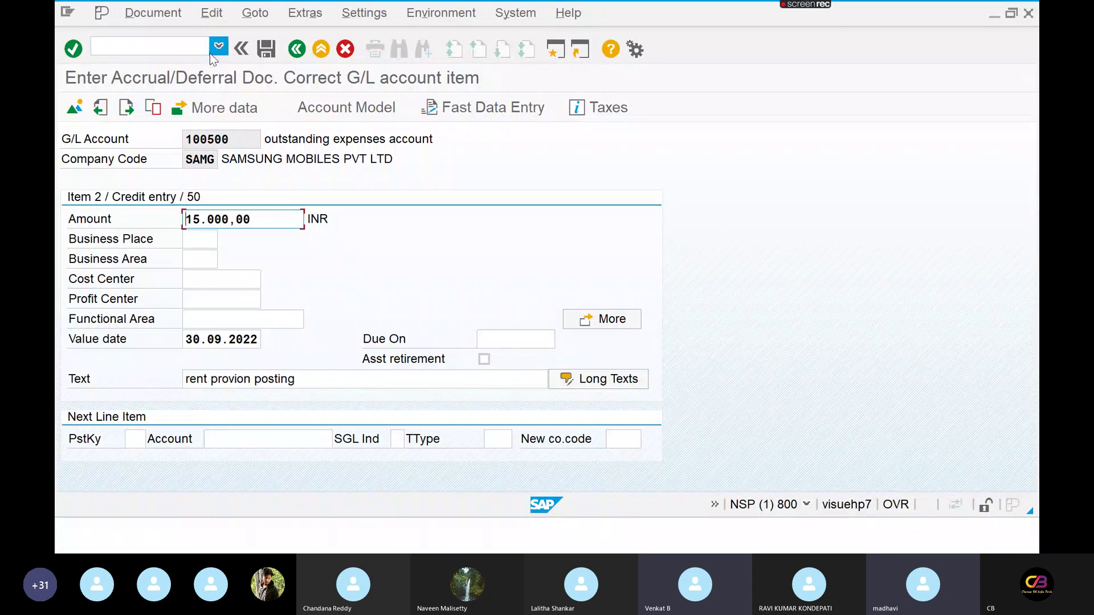
Simulate the accrual document and post it
{"action": "left_click", "coordinate": [169, 17]}
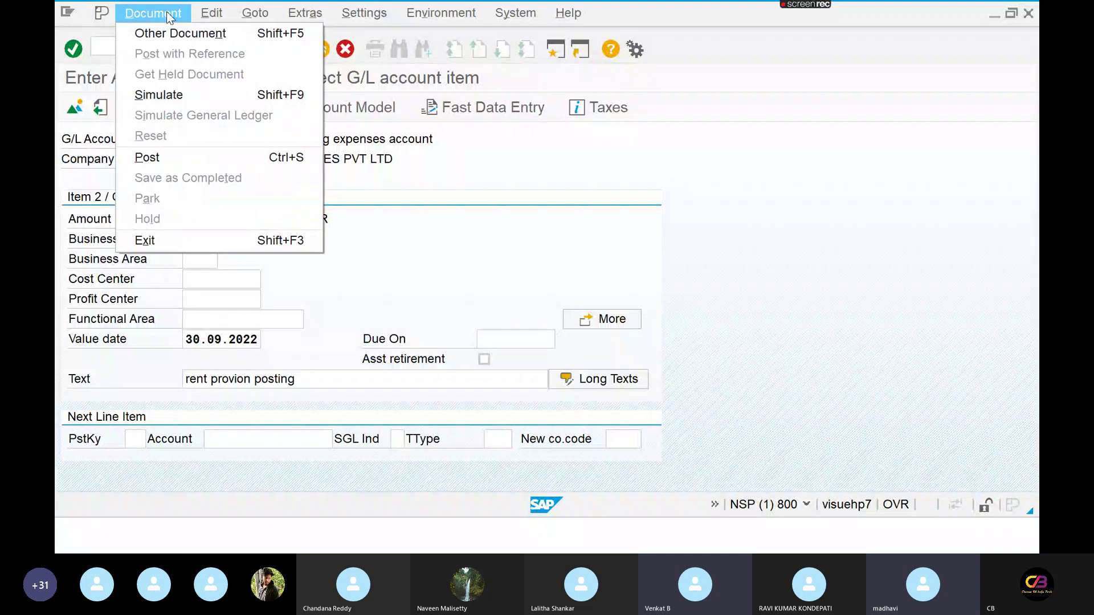
{"action": "left_click", "coordinate": [184, 98]}
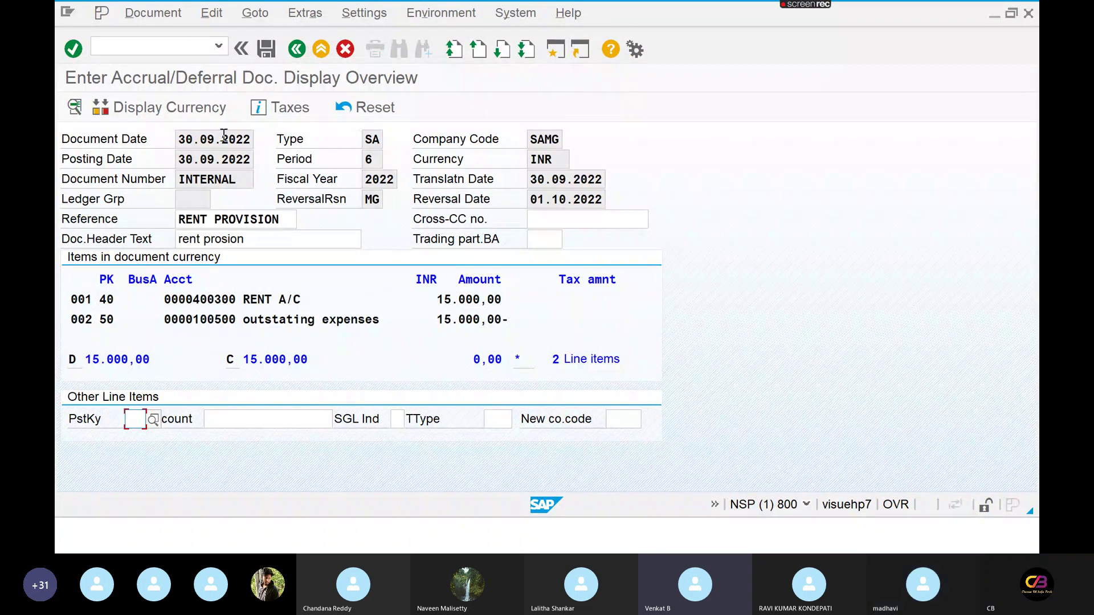
{"action": "left_click", "coordinate": [262, 51]}
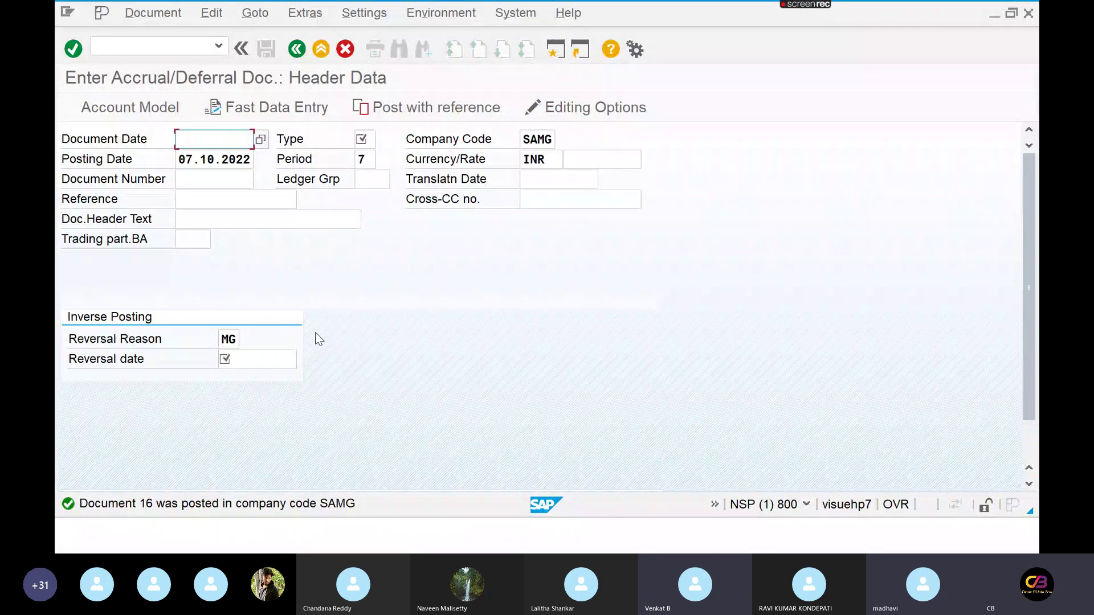
Go to transaction F.81 for reversing accrual/deferral documents
{"action": "left_click", "coordinate": [143, 50]}
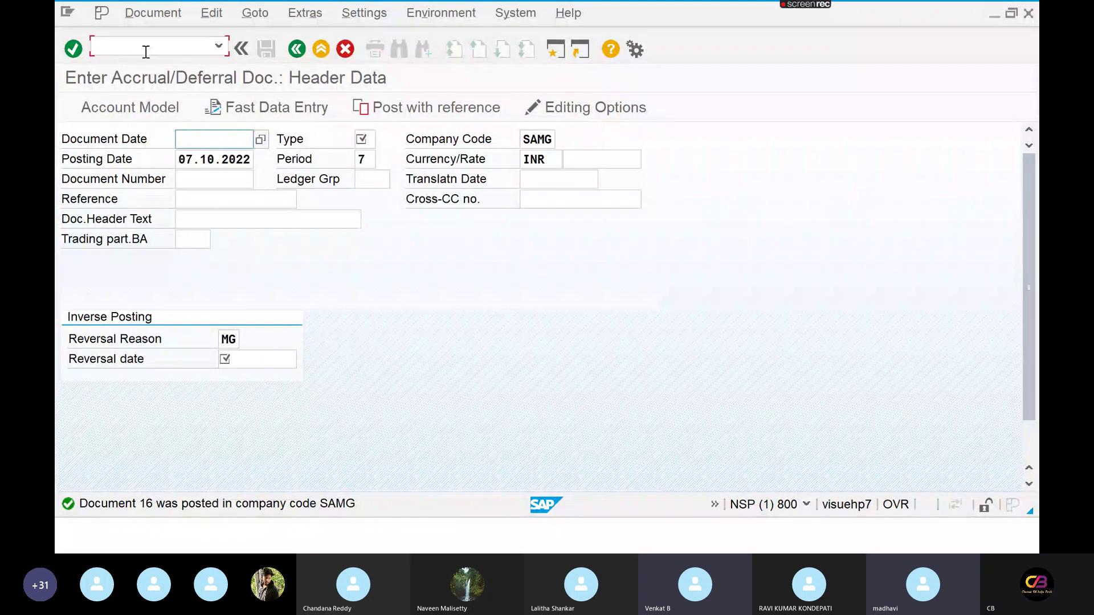
{"action": "type", "text": "/"}
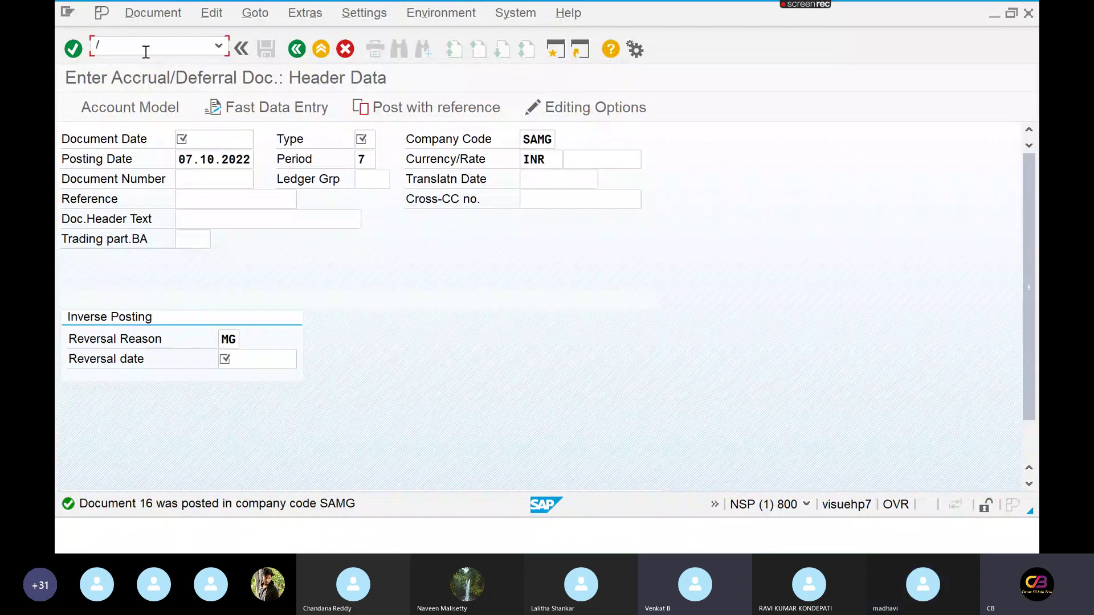
{"action": "type", "text": "nf"}
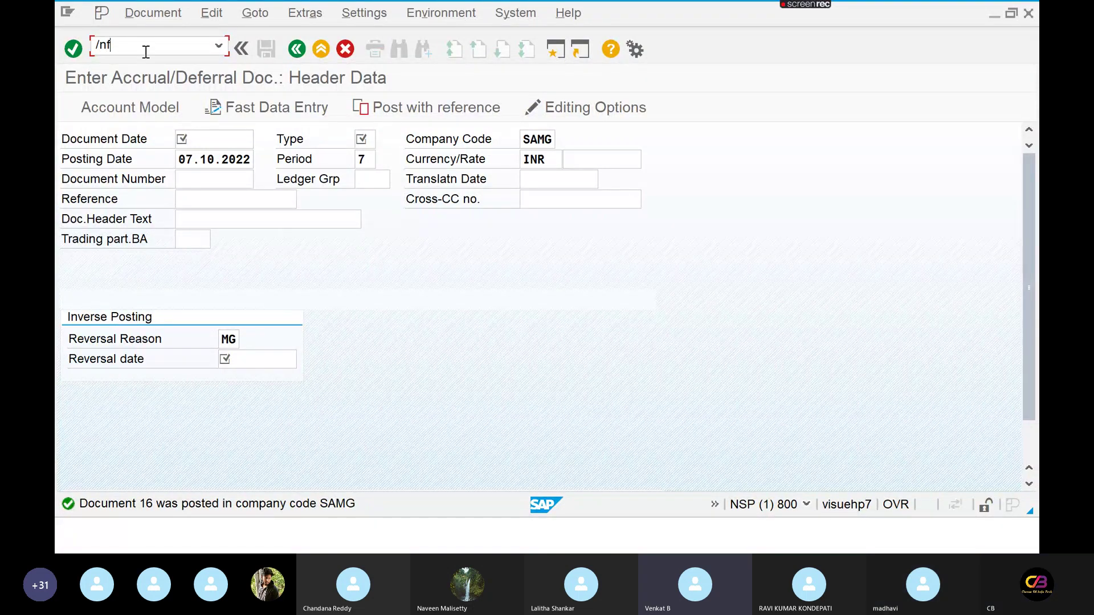
{"action": "type", "text": ".81"}
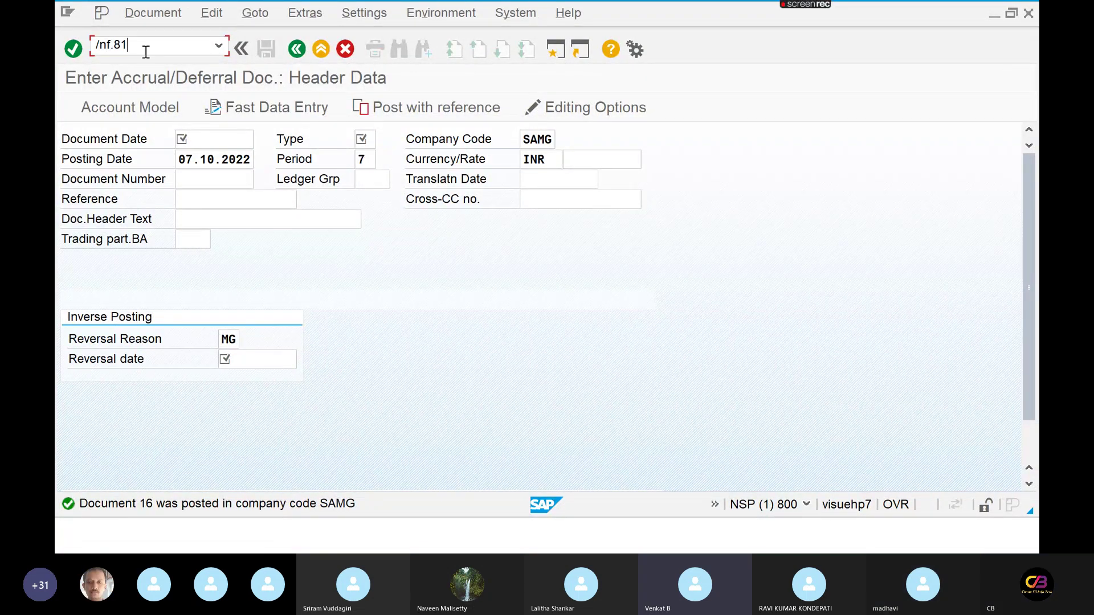
{"action": "key", "text": "Return"}
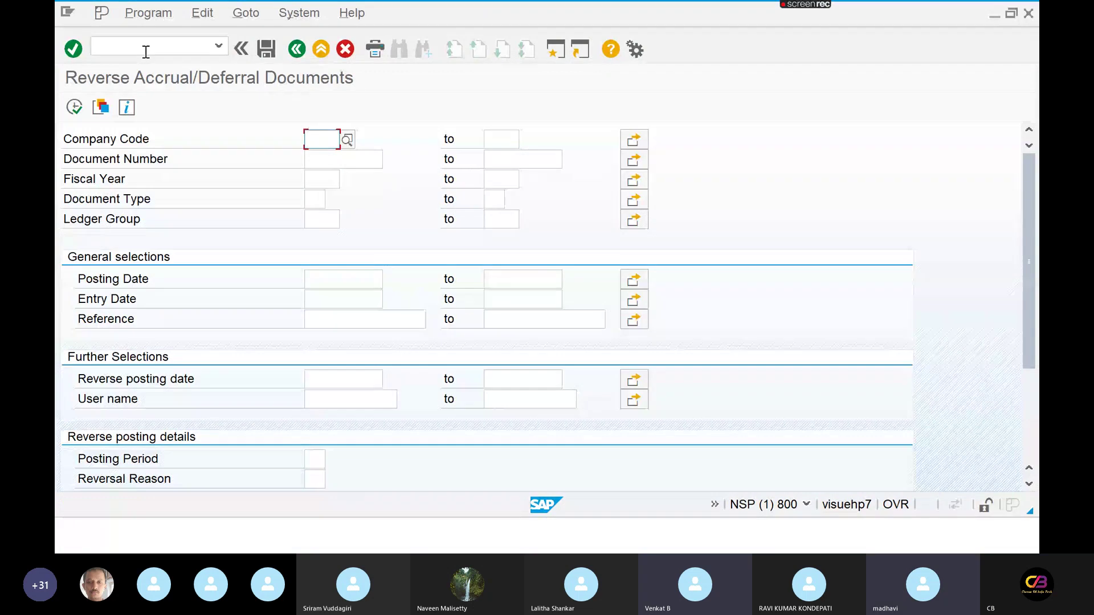
Select company code SAMG with reverse posting date 01.10.2022 and execute the reversal test run
{"action": "type", "text": "samg"}
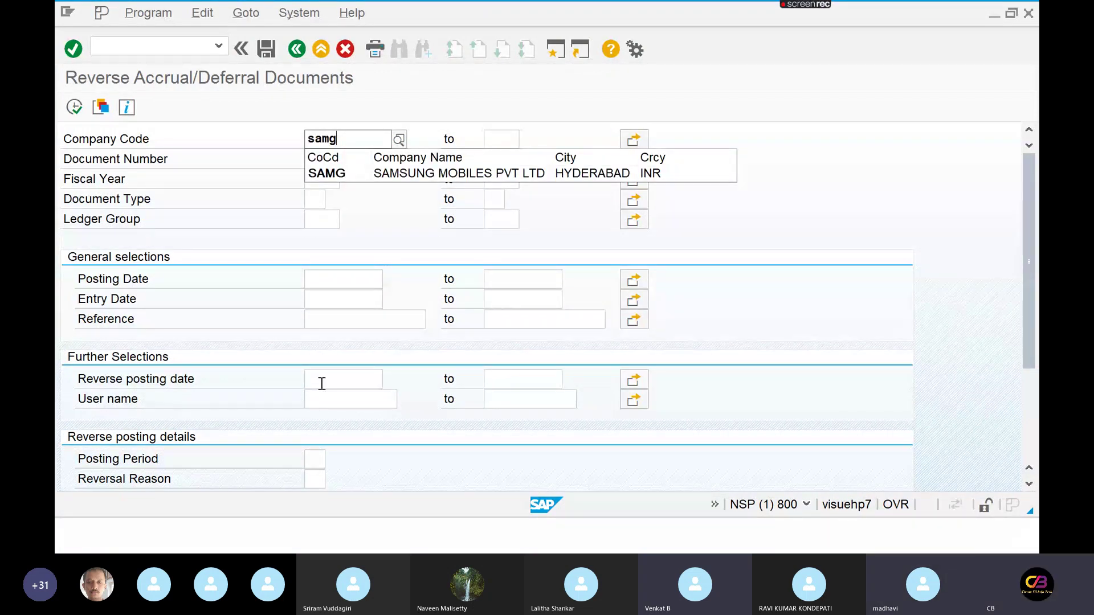
{"action": "left_click", "coordinate": [339, 378]}
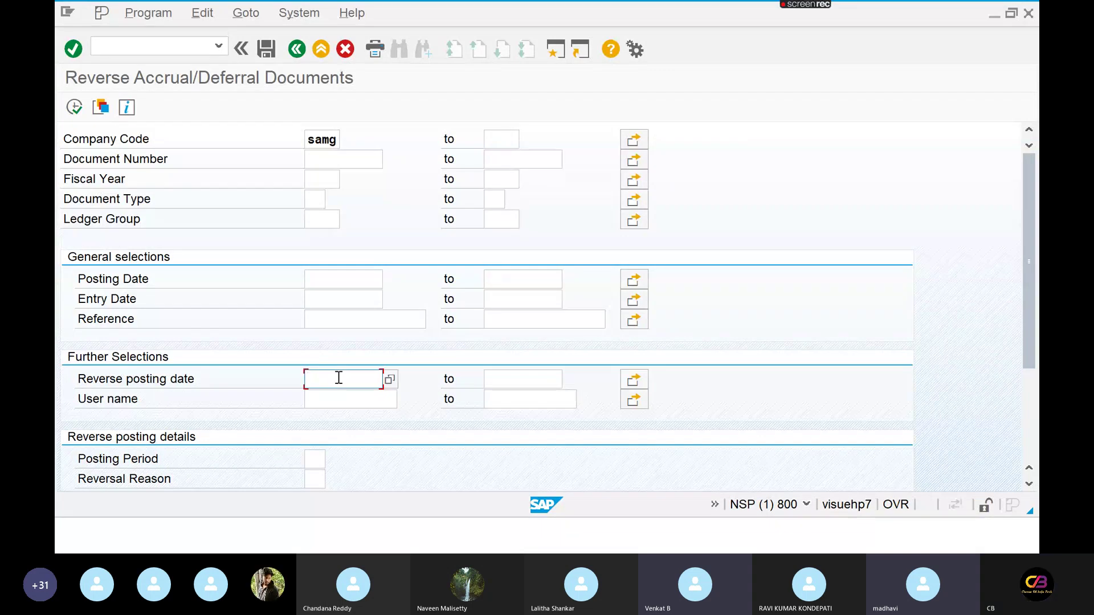
{"action": "type", "text": "01."}
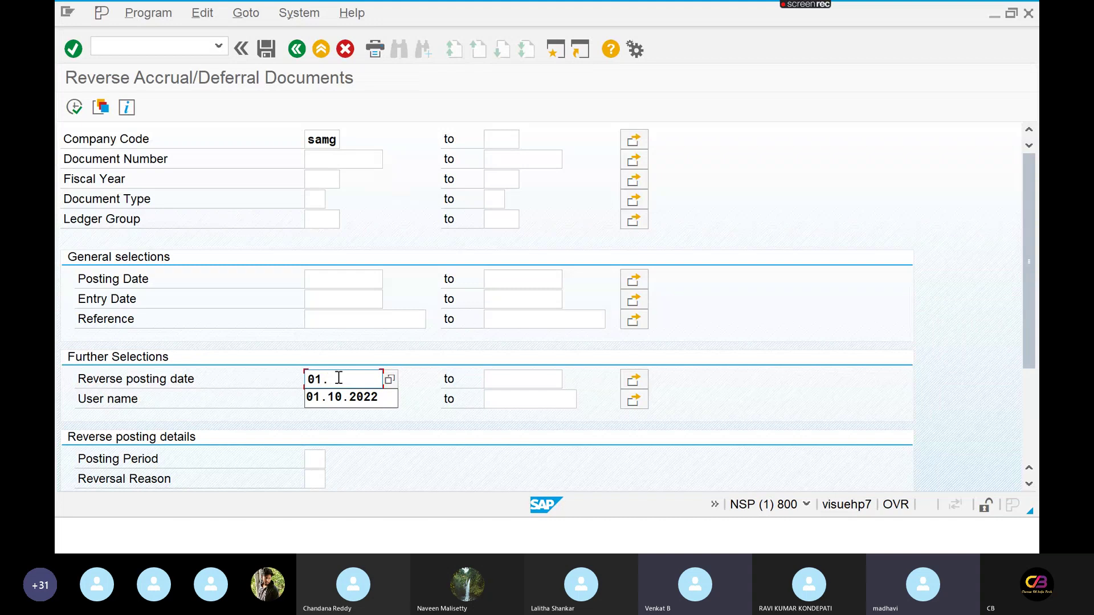
{"action": "type", "text": "10.2022"}
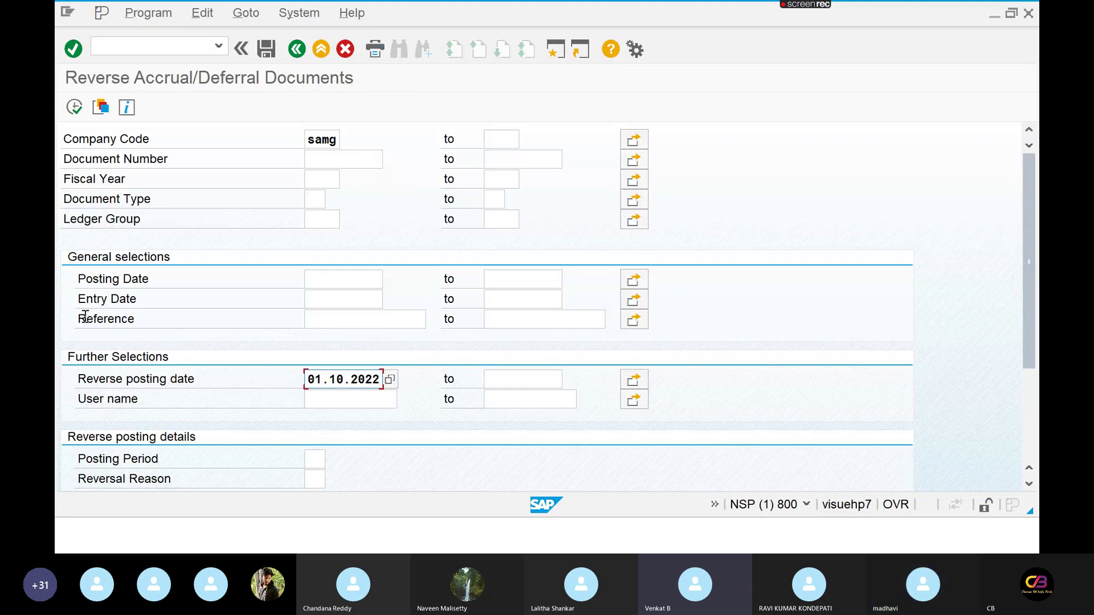
{"action": "left_click", "coordinate": [75, 107]}
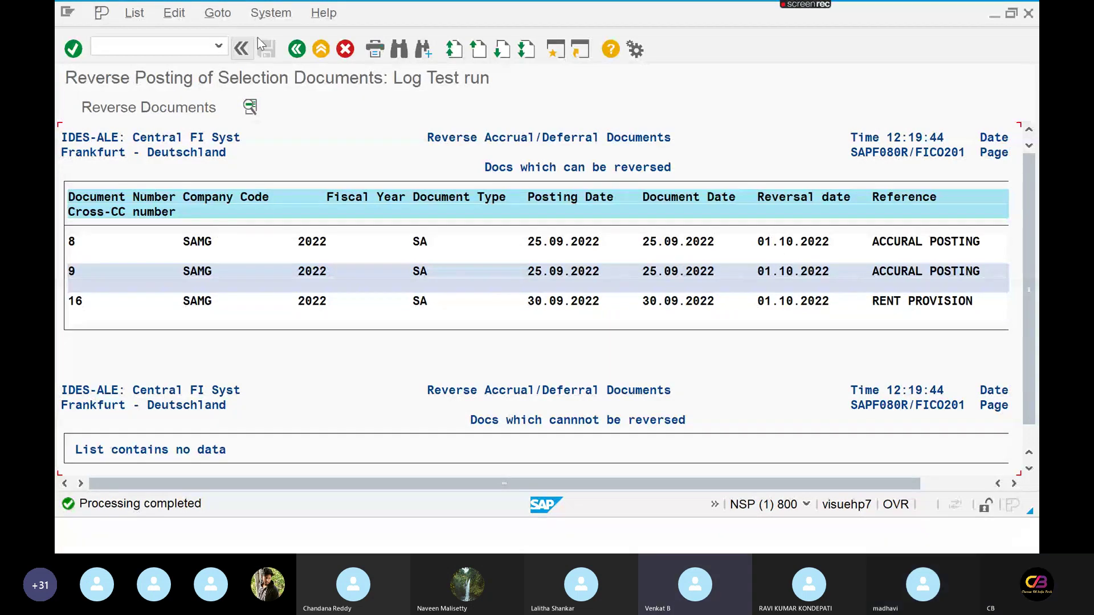
Restrict the reversal selection to document number 16 and reverse that document after a test run
{"action": "left_click", "coordinate": [298, 50]}
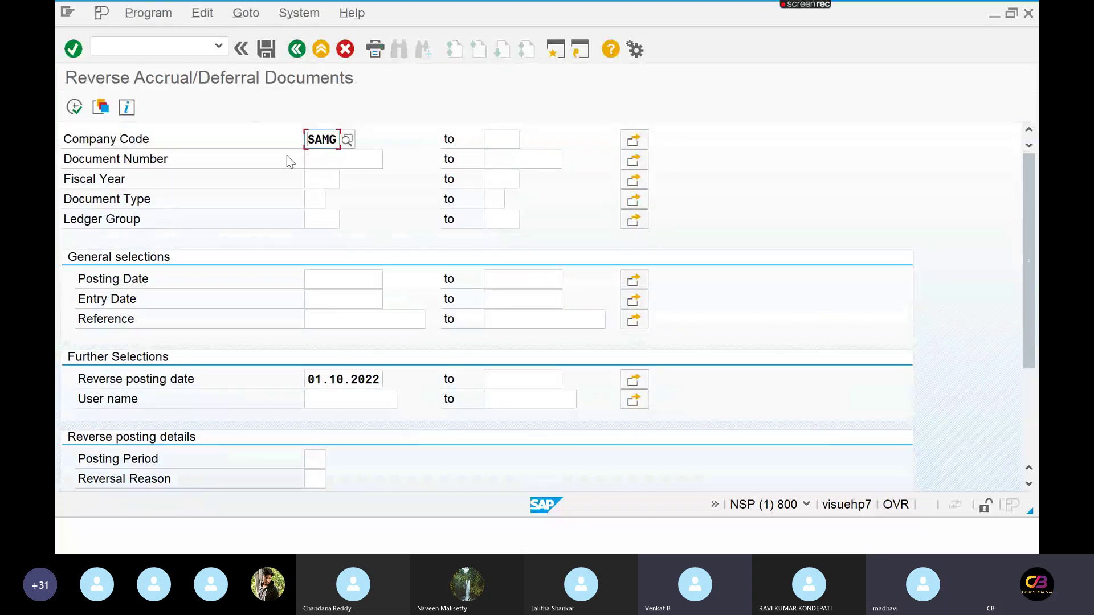
{"action": "left_click", "coordinate": [317, 159]}
{"action": "type", "text": "10"}
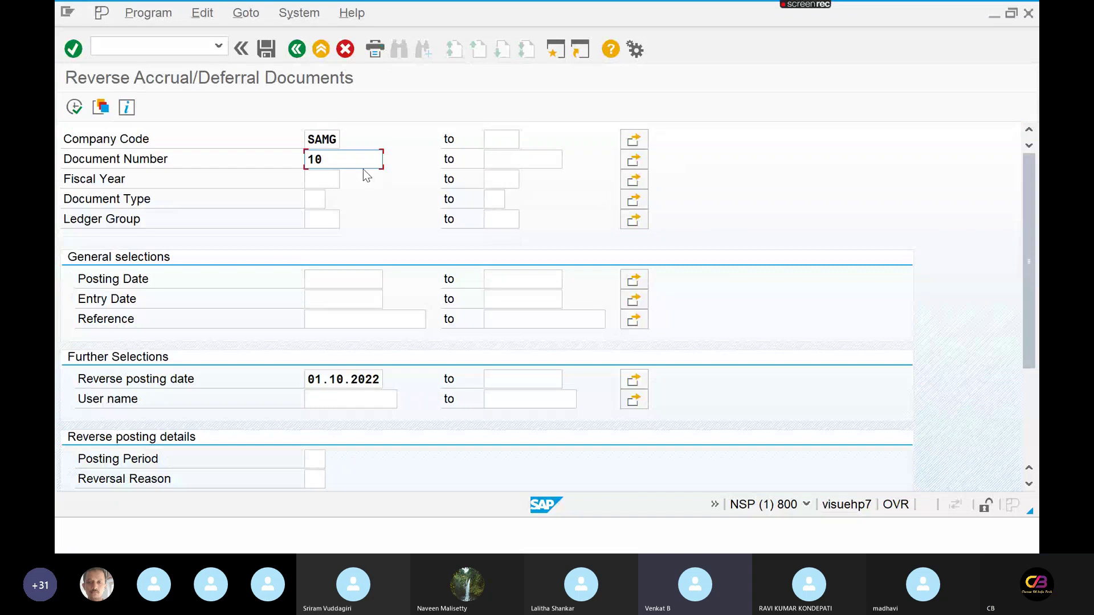
{"action": "key", "text": "BackSpace"}
{"action": "type", "text": "6"}
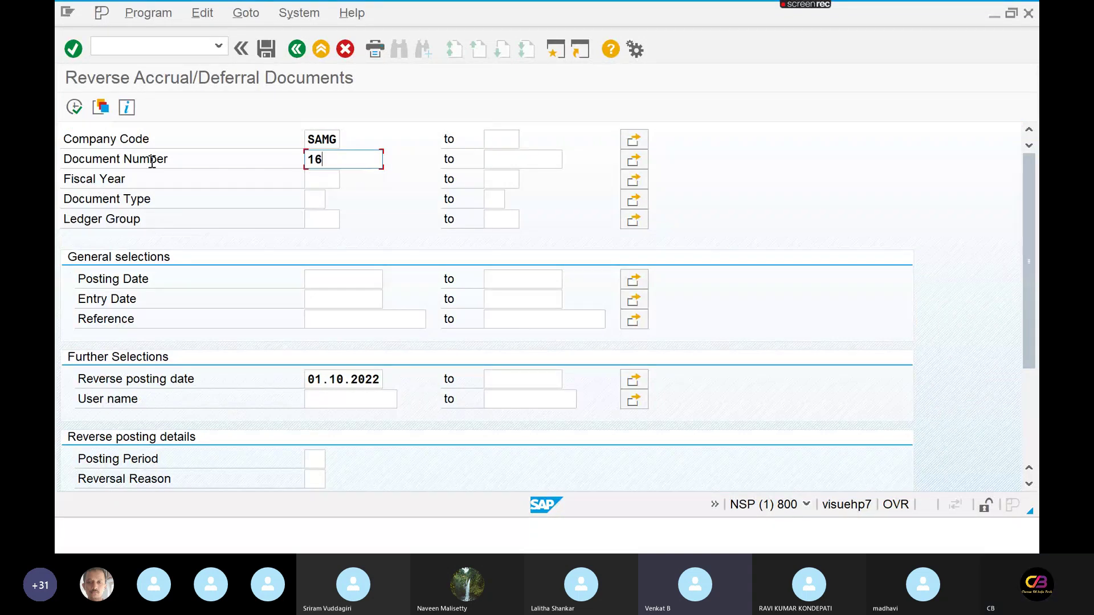
{"action": "left_click", "coordinate": [68, 113]}
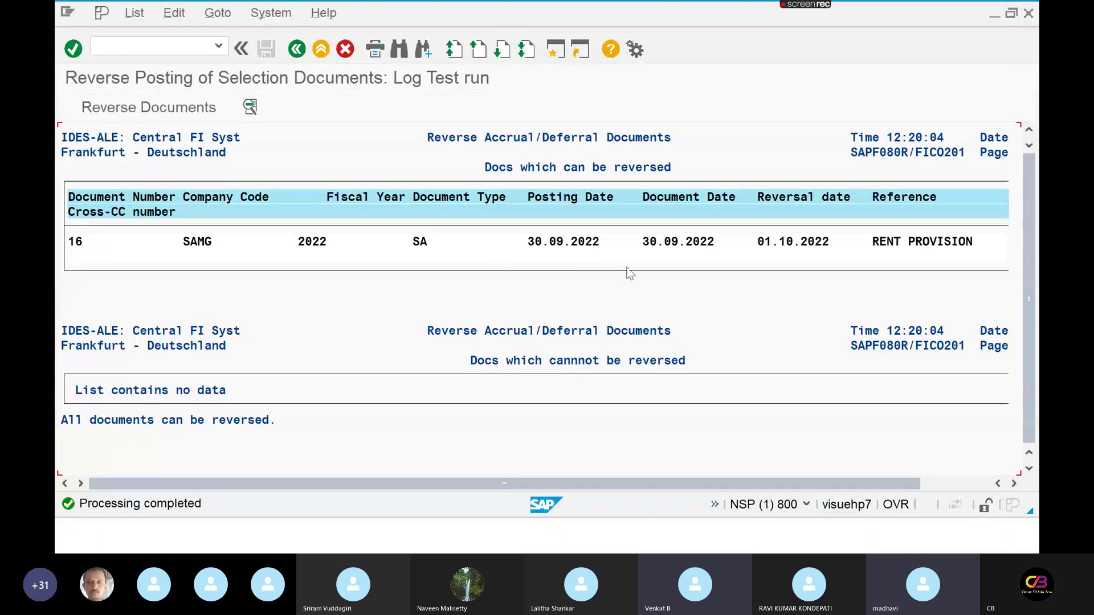
{"action": "left_click", "coordinate": [147, 112]}
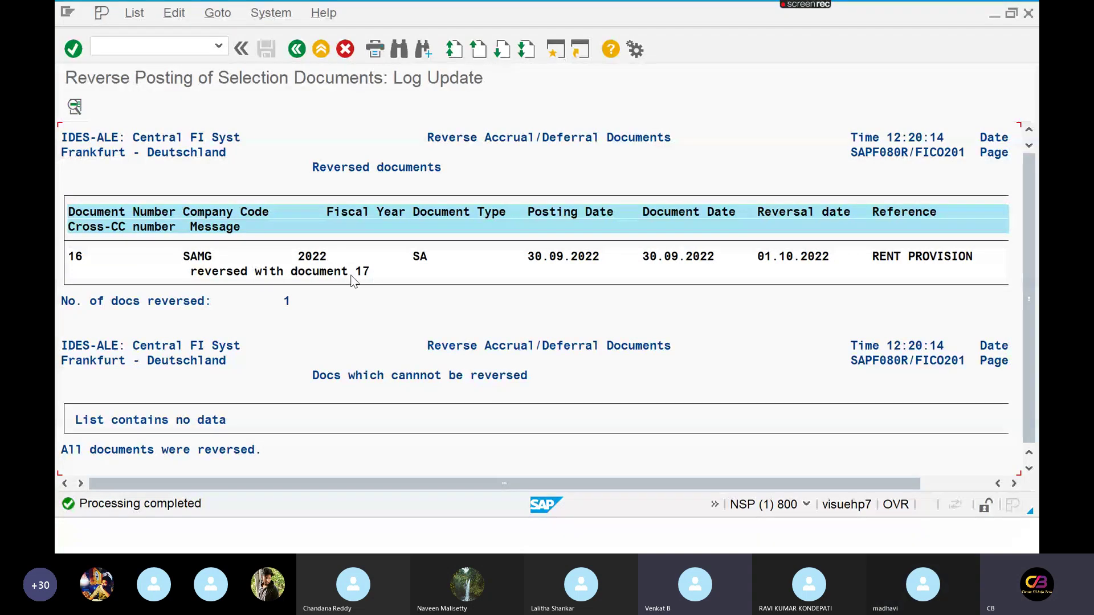
Start transaction FB03 in a new session and open its document list selection
{"action": "left_click", "coordinate": [559, 53]}
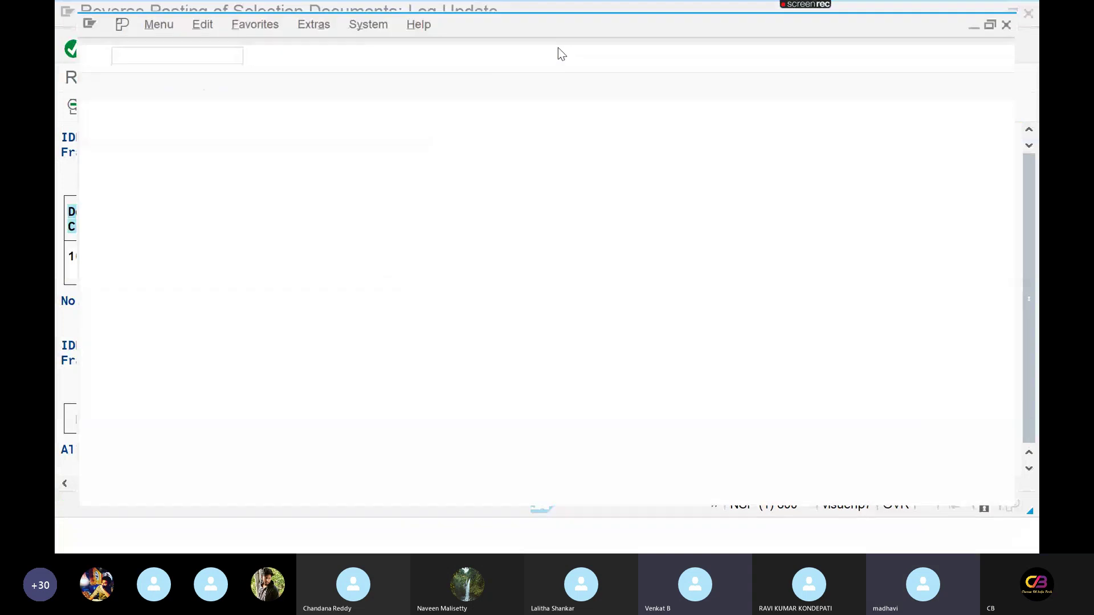
{"action": "type", "text": "fb03"}
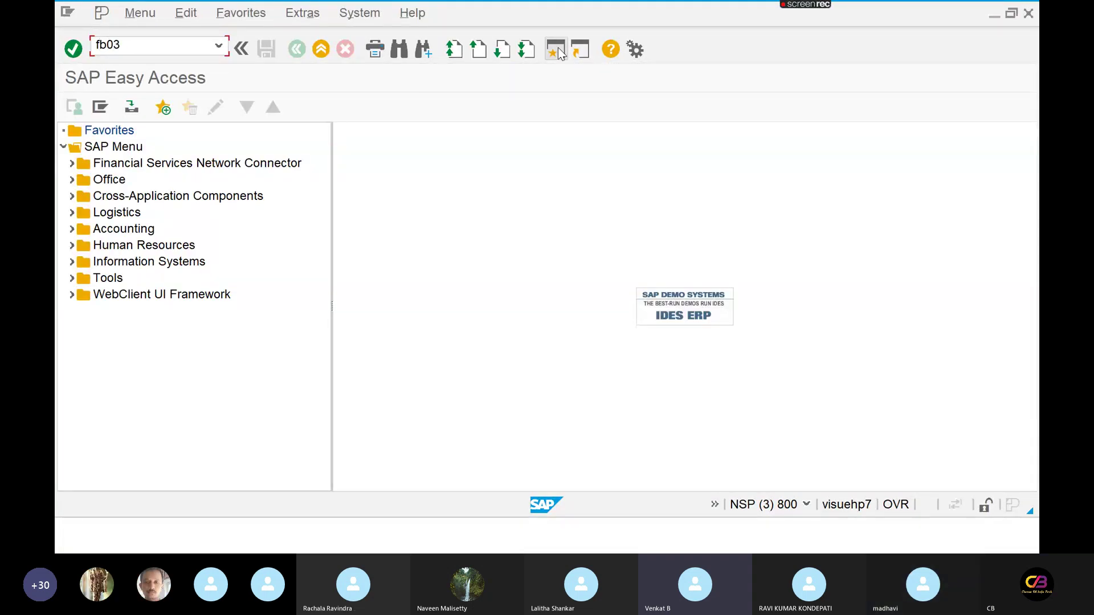
{"action": "key", "text": "Return"}
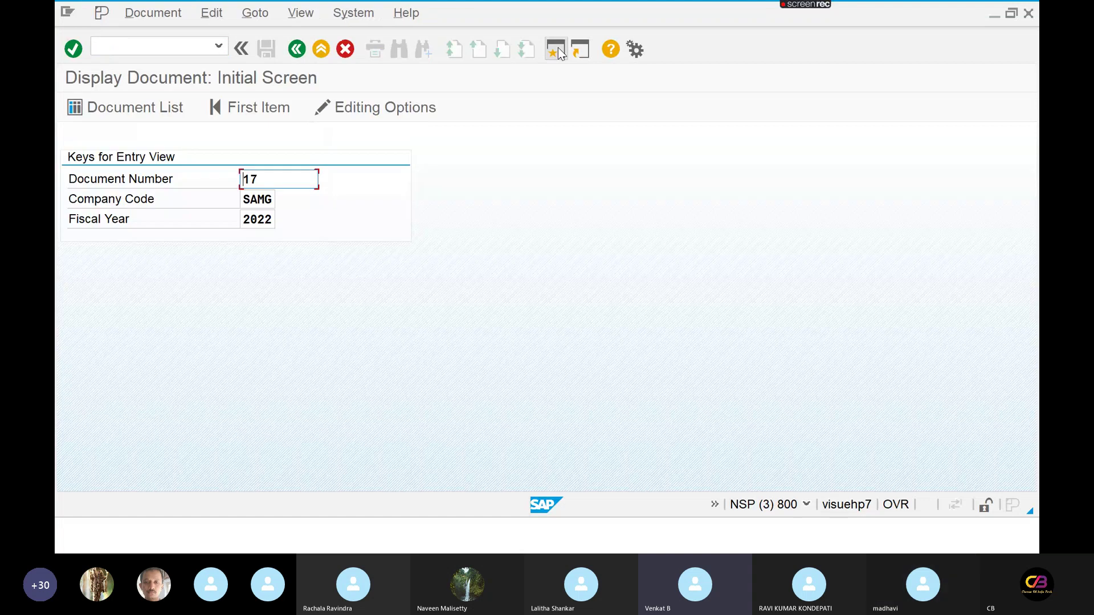
{"action": "left_click", "coordinate": [171, 108]}
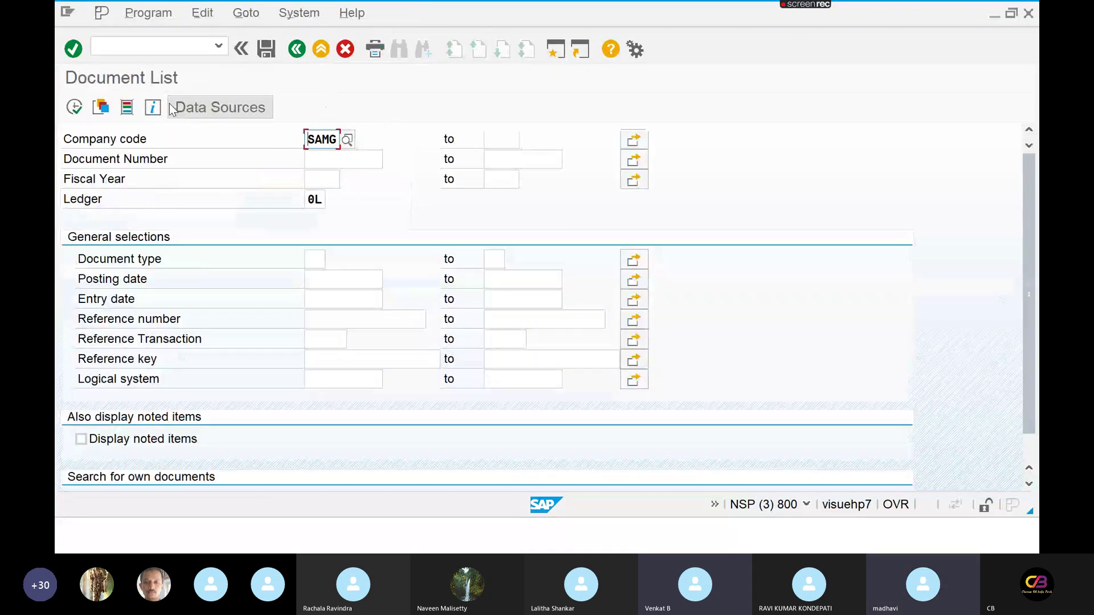
{"action": "left_click", "coordinate": [312, 258]}
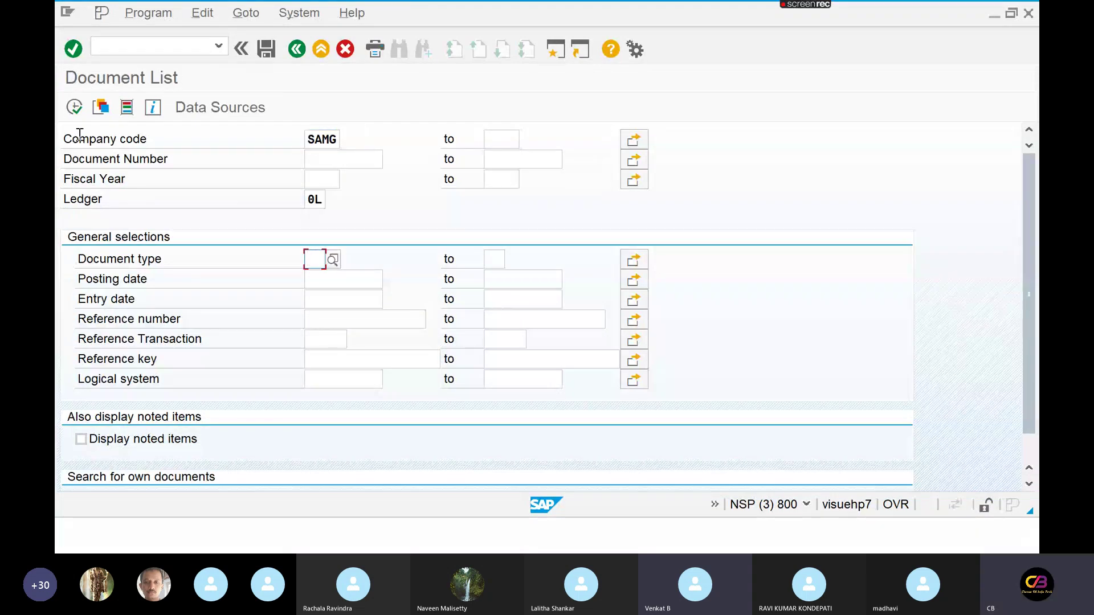
{"action": "left_click", "coordinate": [70, 109]}
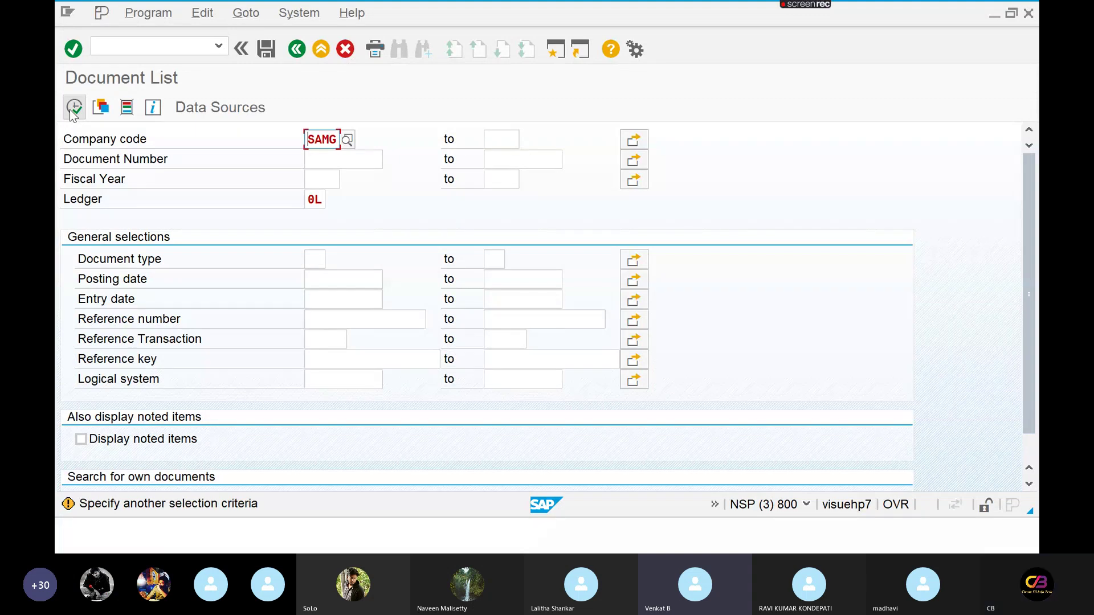
{"action": "left_click", "coordinate": [294, 54]}
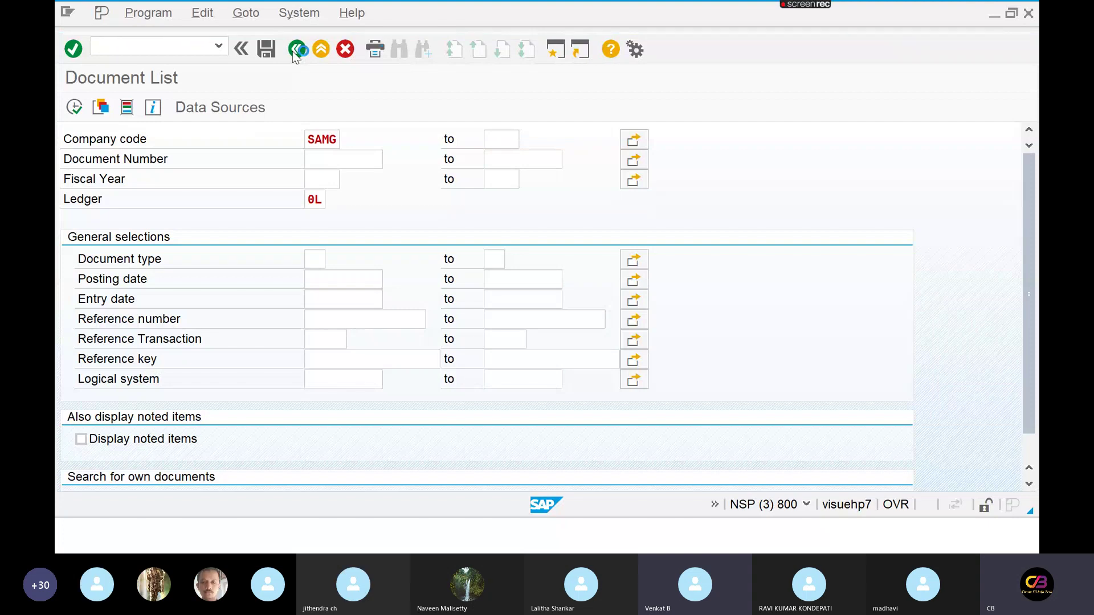
{"action": "left_click", "coordinate": [294, 50]}
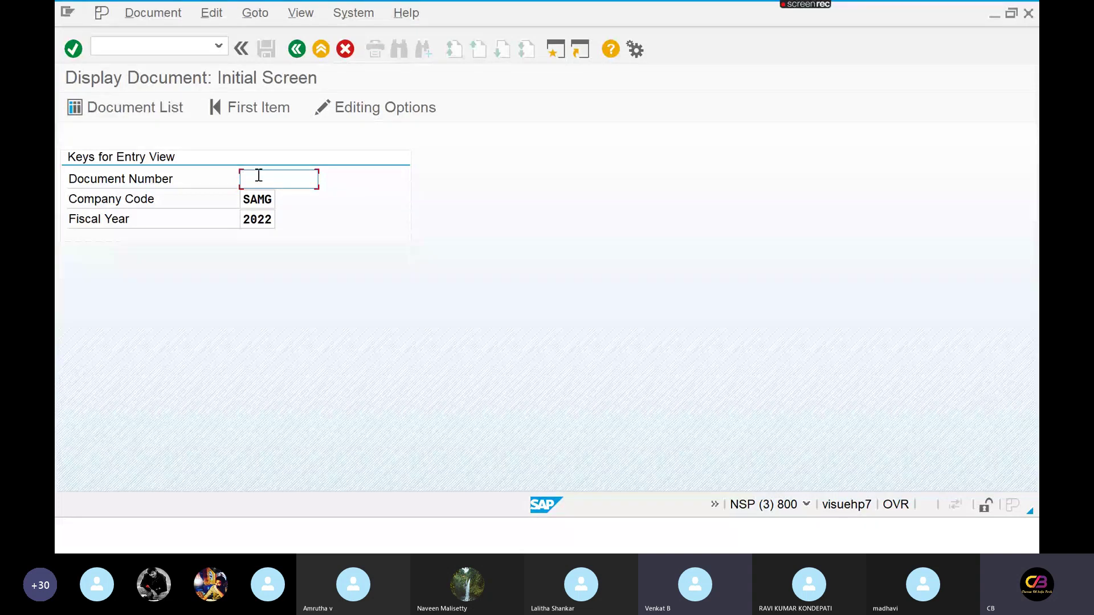
Reopen the document list selection and set its fiscal year to 2022 for company code SAMG
{"action": "type", "text": "17"}
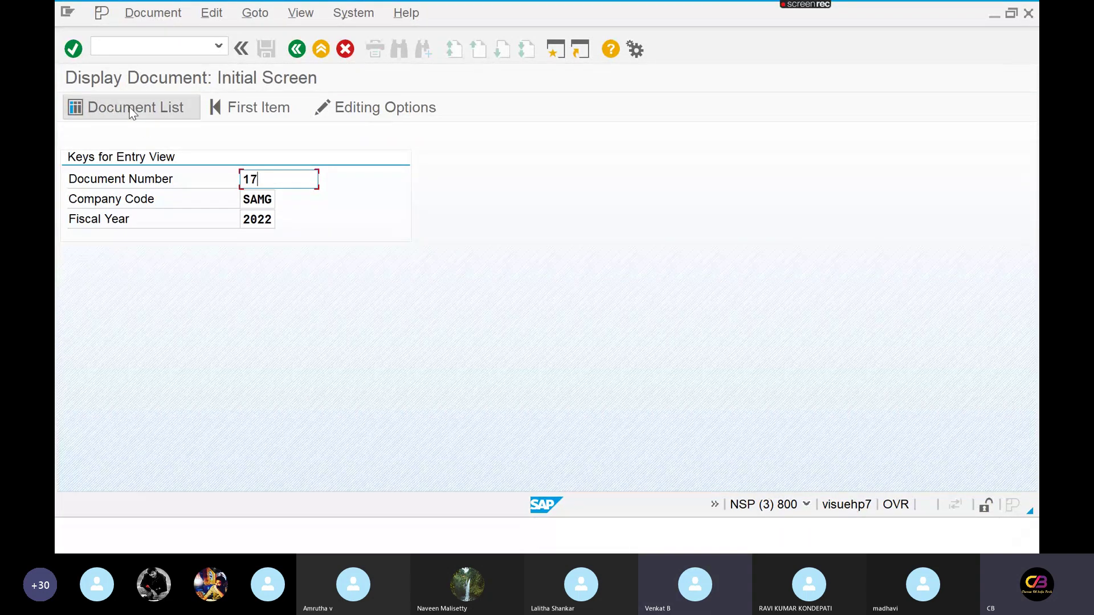
{"action": "left_click", "coordinate": [129, 107]}
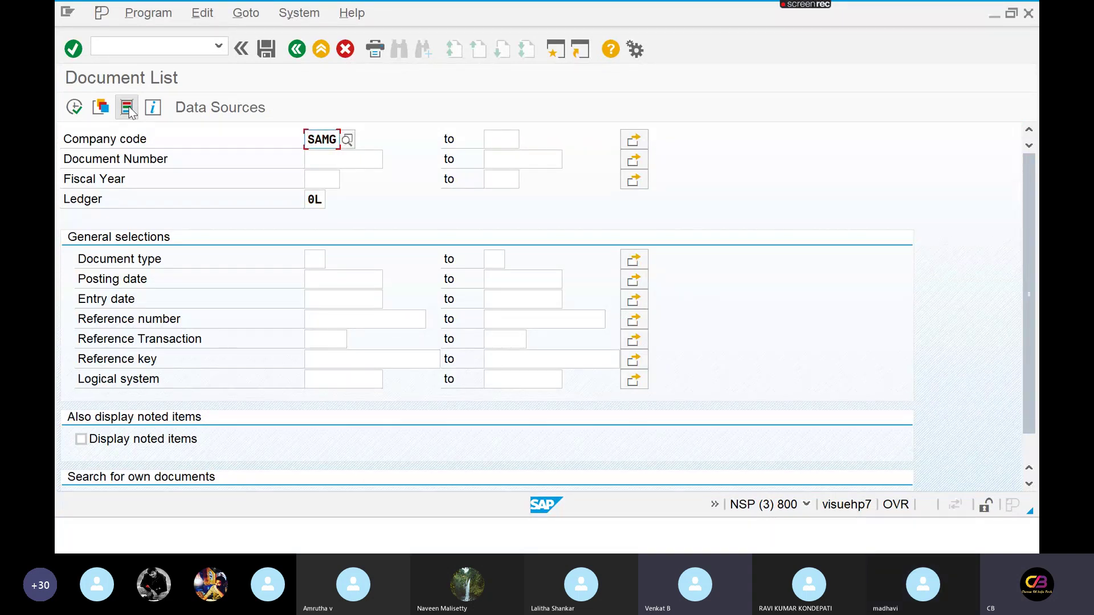
{"action": "key", "text": "Return"}
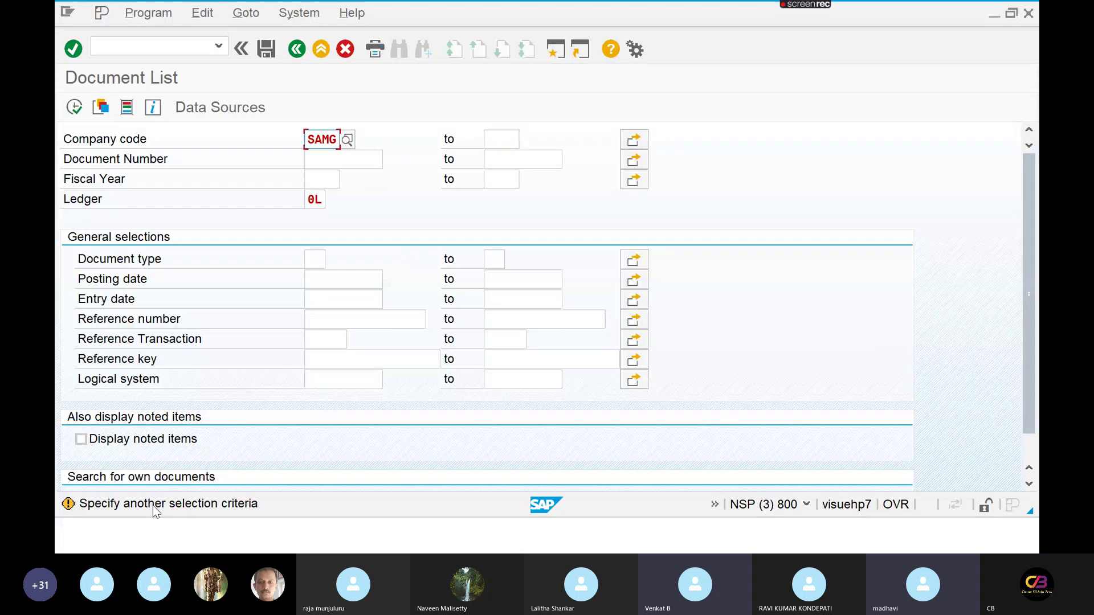
{"action": "left_click", "coordinate": [321, 180]}
{"action": "type", "text": "202"}
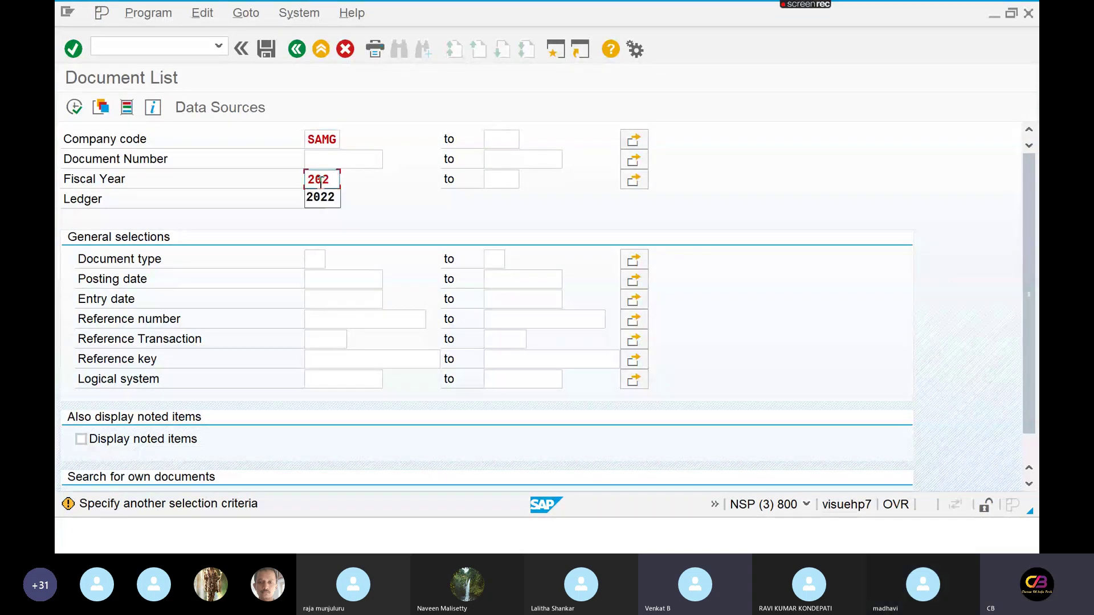
{"action": "type", "text": "2"}
{"action": "key", "text": "Return"}
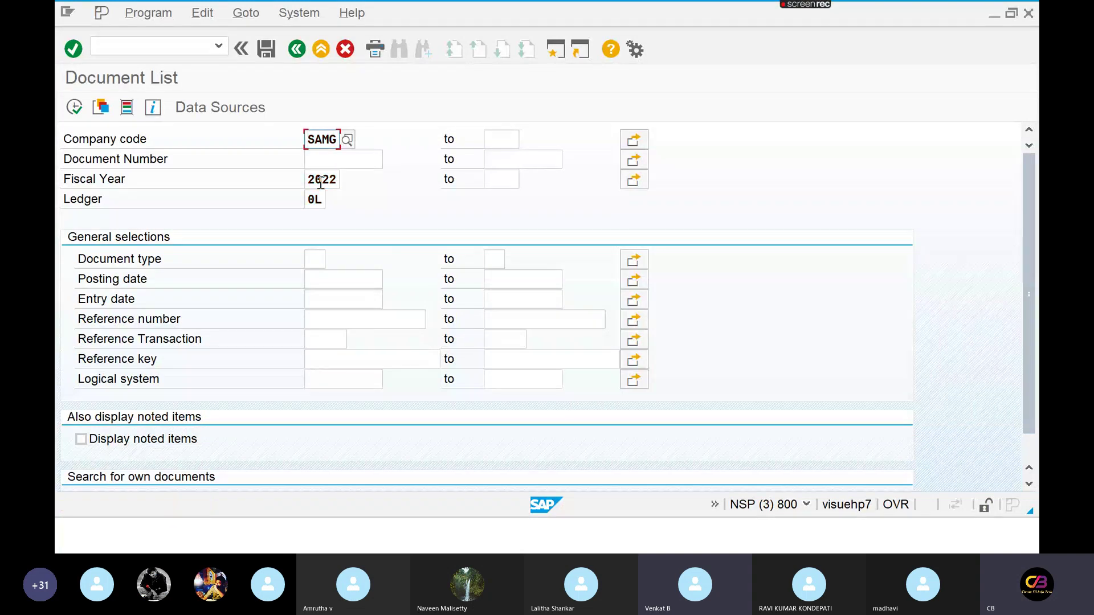
Execute the document list to show the company code's posted documents
{"action": "key", "text": "Return"}
{"action": "key", "text": "Return"}
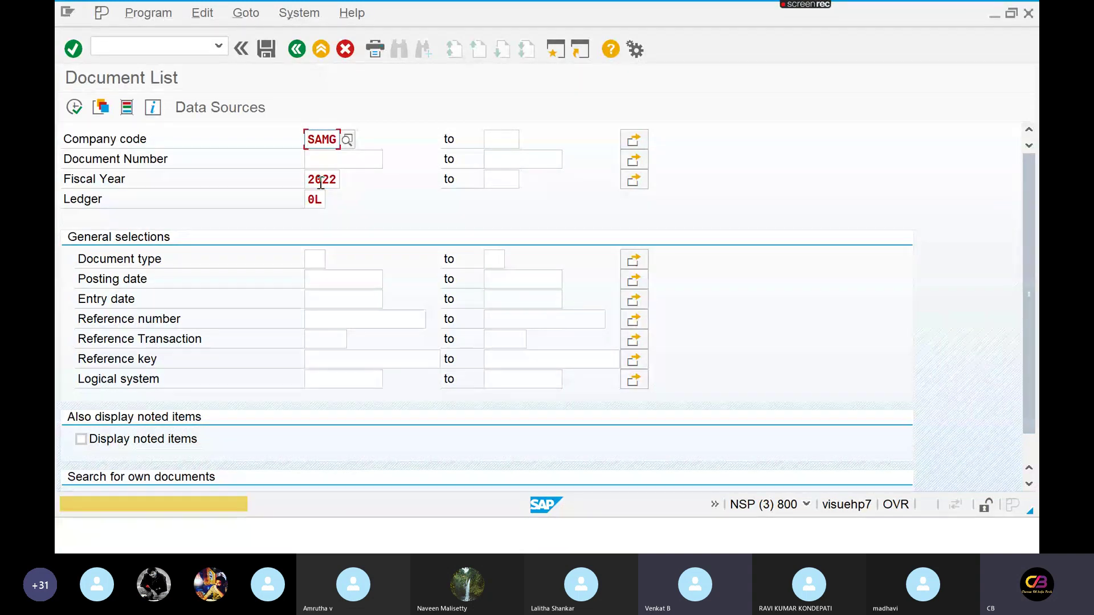
{"action": "key", "text": "Return"}
{"action": "key", "text": "Return"}
{"action": "key", "text": "Return"}
{"action": "key", "text": "Return"}
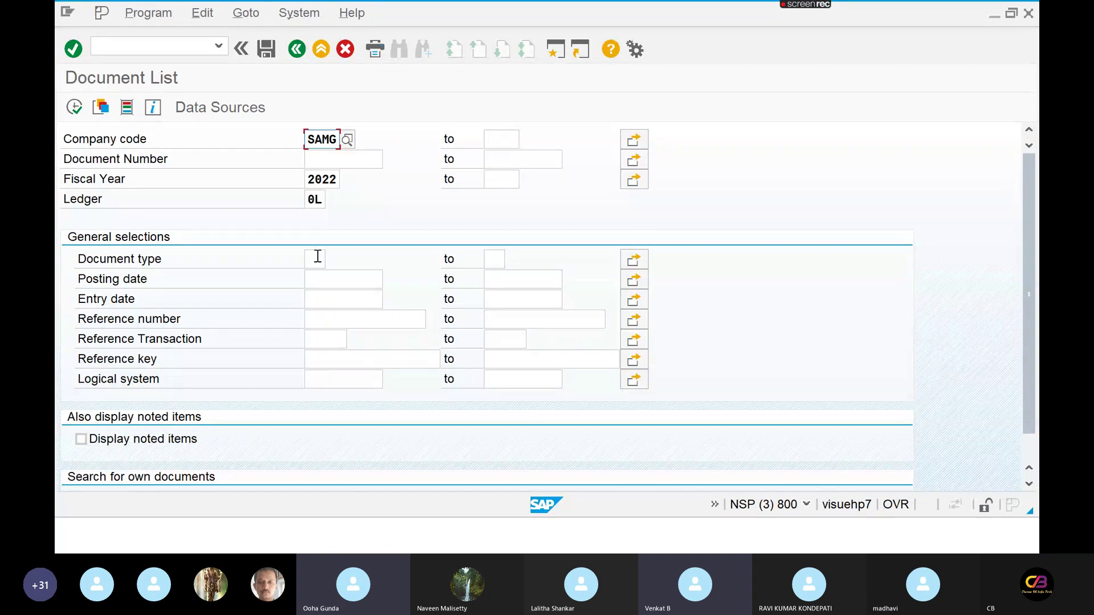
{"action": "left_click", "coordinate": [74, 107]}
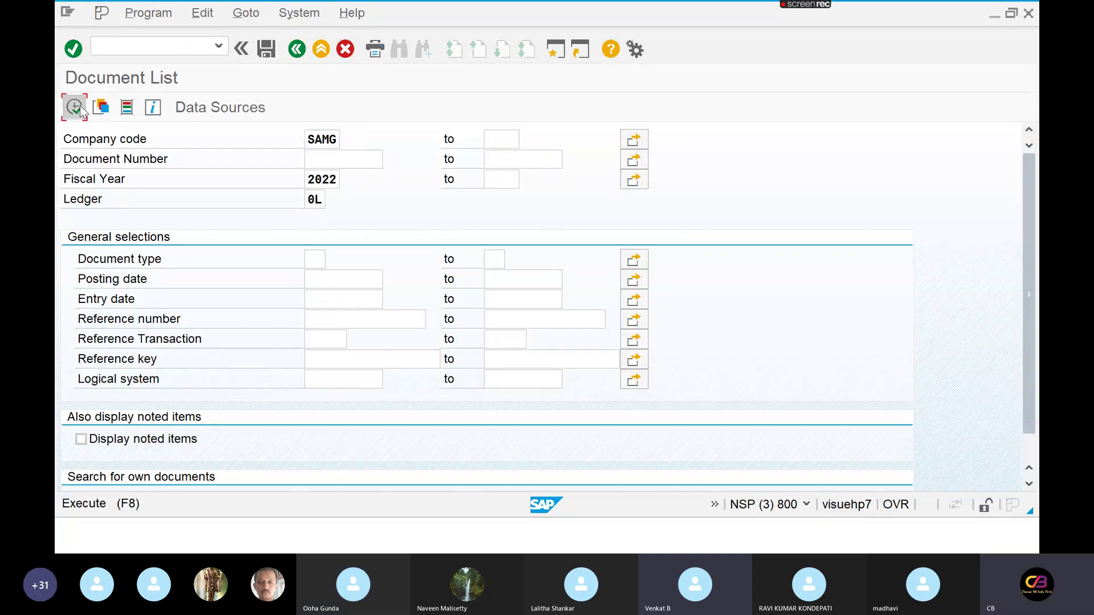
{"action": "left_click", "coordinate": [74, 107]}
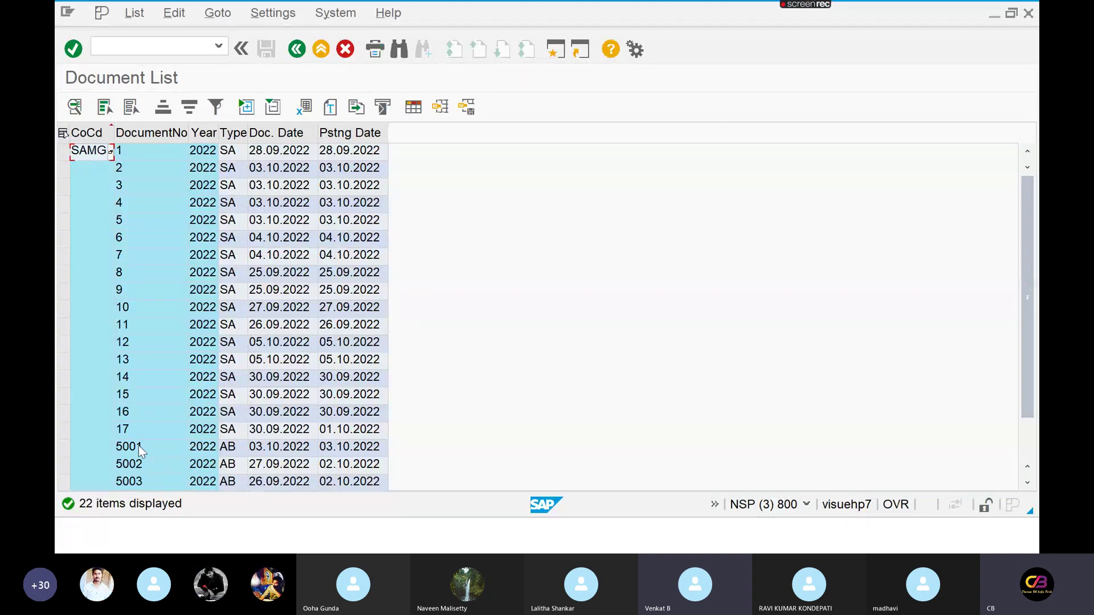
Leave the list, restart transaction FB03 and display document number 17 of company code SAMG for fiscal year 2022
{"action": "left_click", "coordinate": [300, 49]}
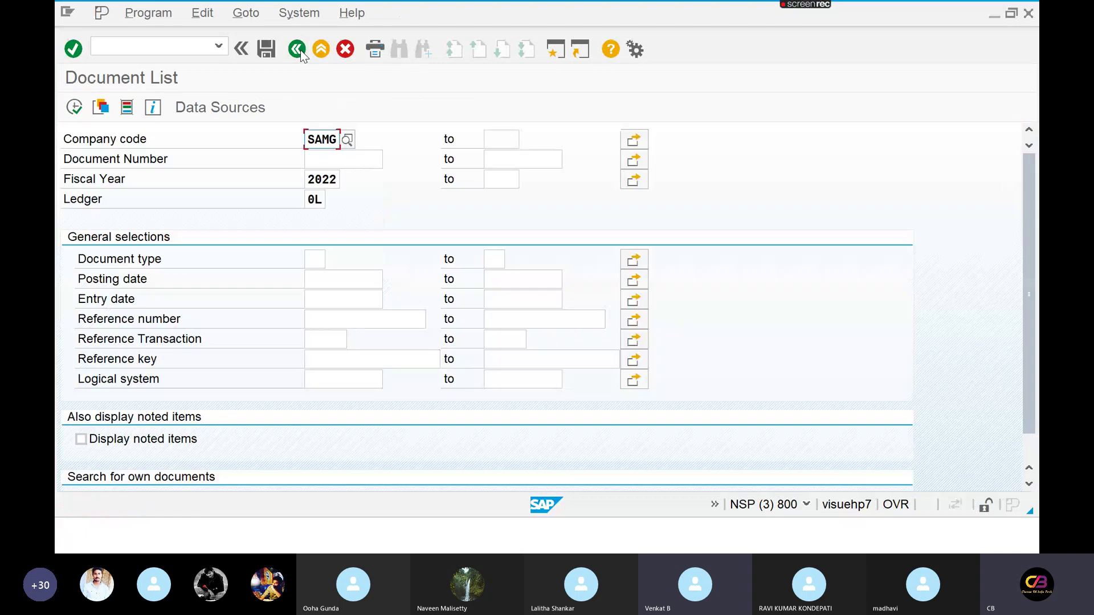
{"action": "left_click", "coordinate": [157, 43]}
{"action": "type", "text": "/nfb03"}
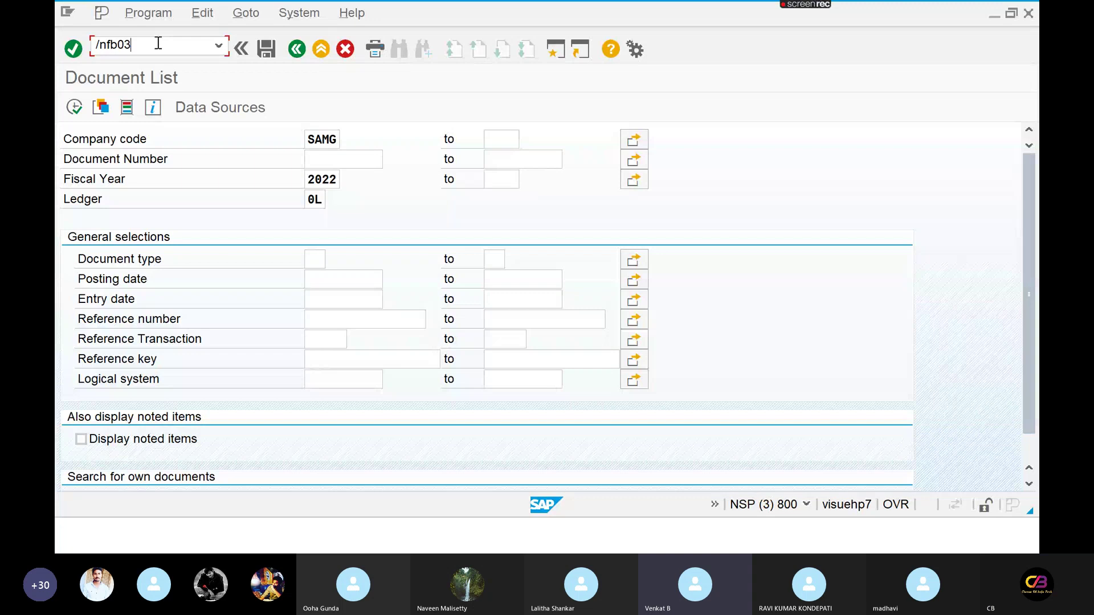
{"action": "key", "text": "Return"}
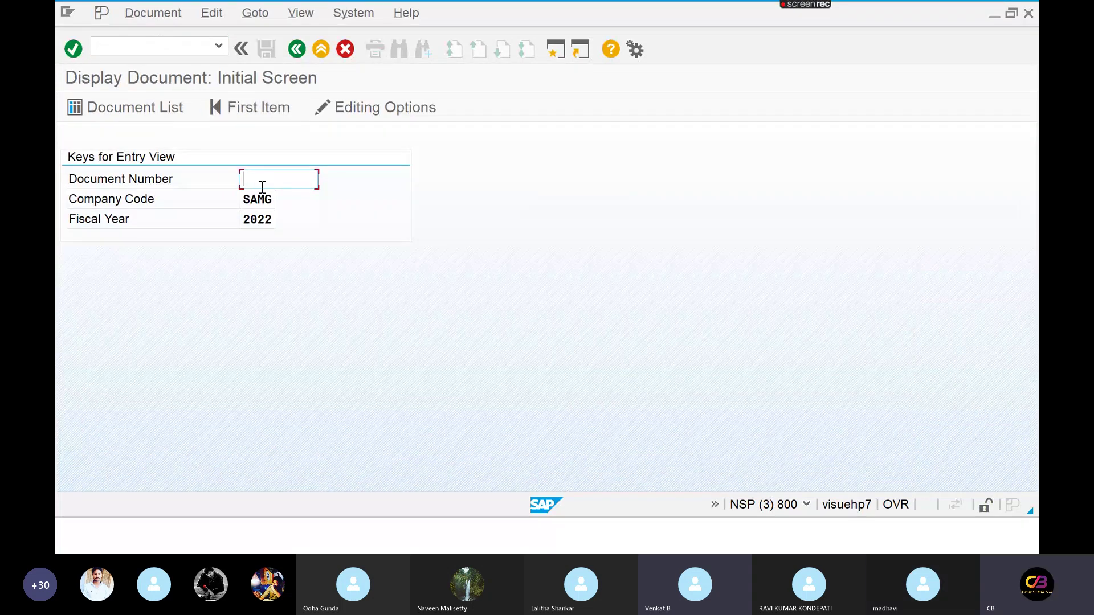
{"action": "type", "text": "17"}
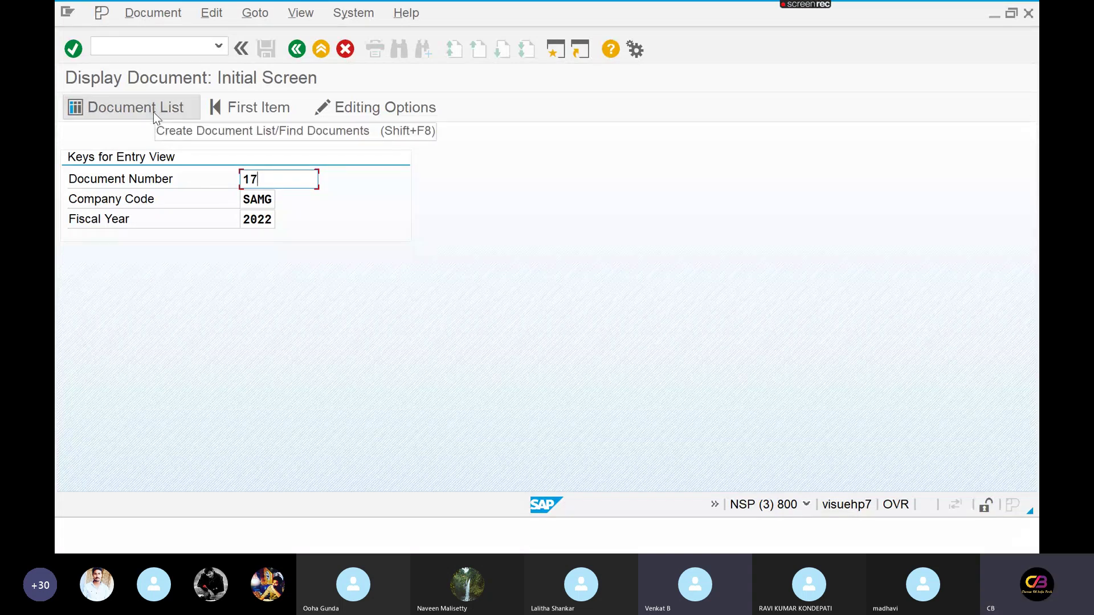
{"action": "key", "text": "Return"}
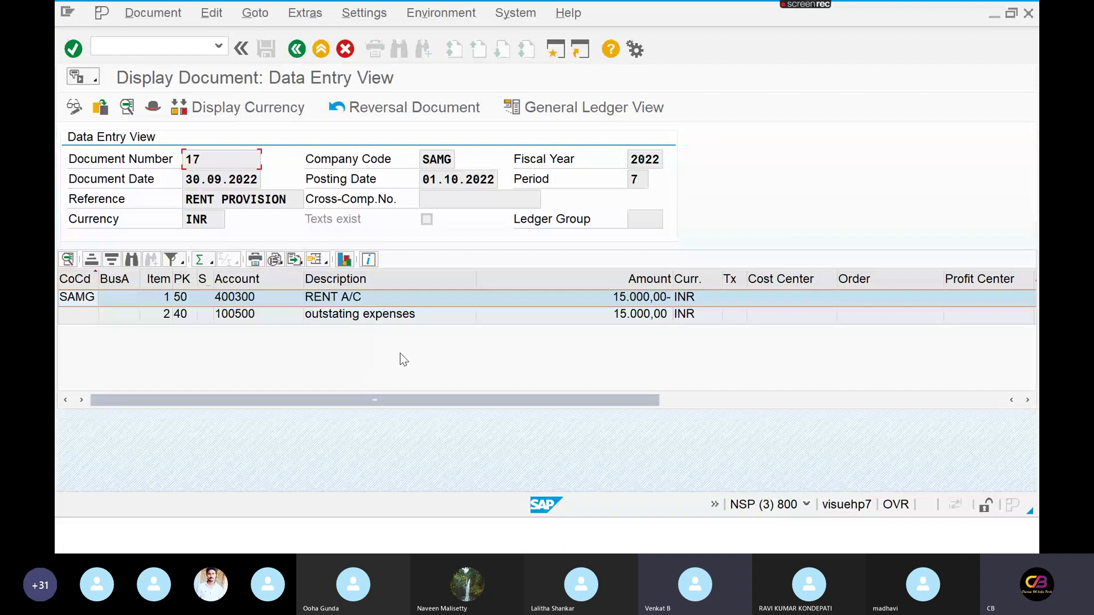
Switch to the PowerPoint slide show, review the remaining slides on F.81 reversal, FB03 checks and F-02 payment entries, and exit the show
{"action": "key", "text": "alt+Tab"}
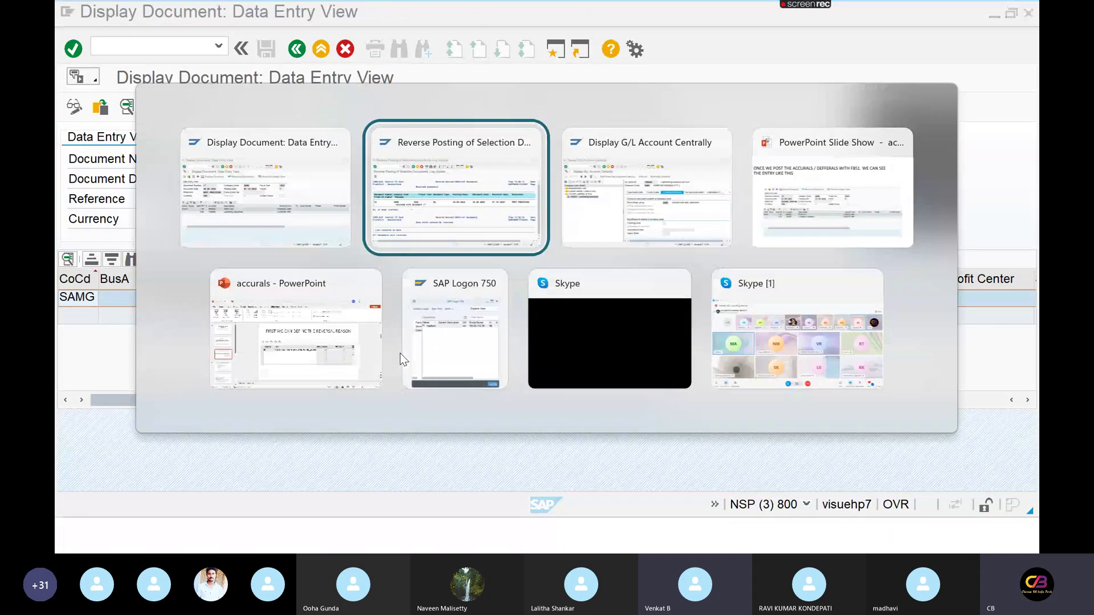
{"action": "key", "text": "Tab"}
{"action": "key", "text": "Tab"}
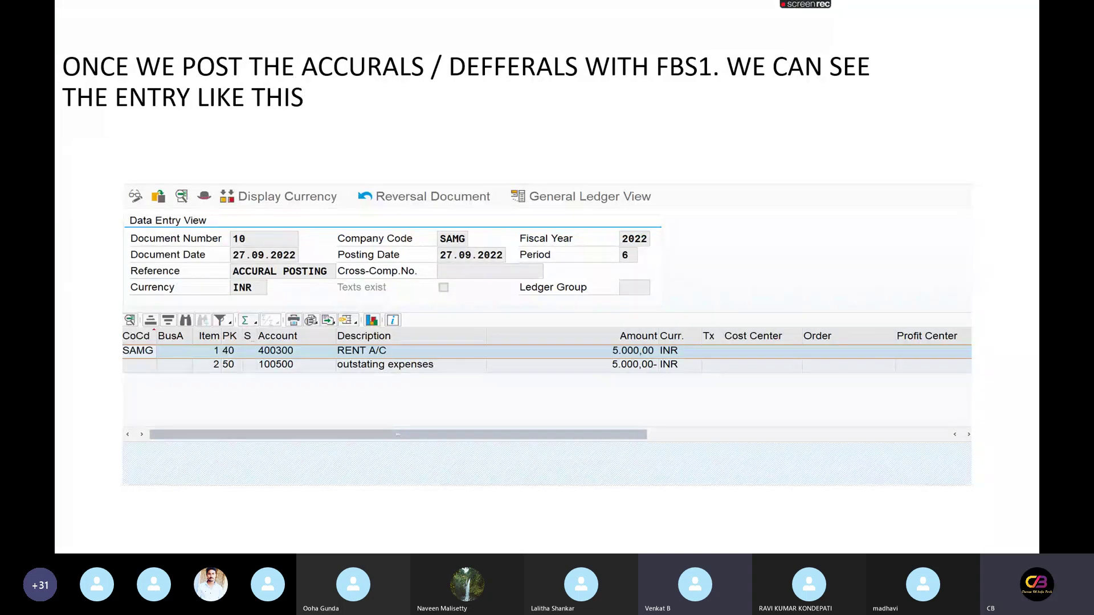
{"action": "key", "text": "Right"}
{"action": "key", "text": "Right"}
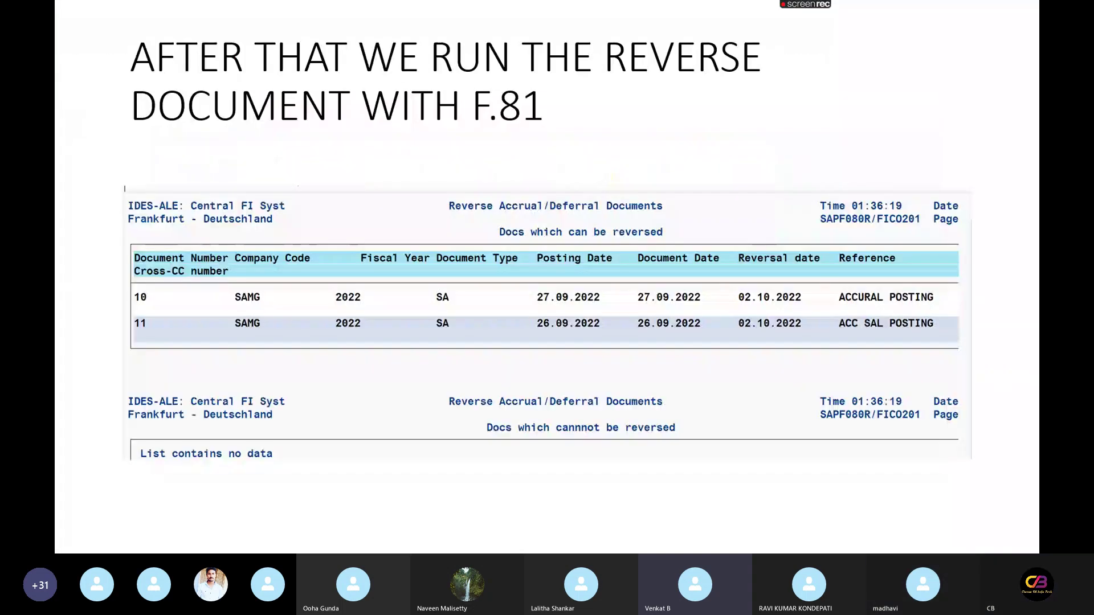
{"action": "key", "text": "Right"}
{"action": "key", "text": "Right"}
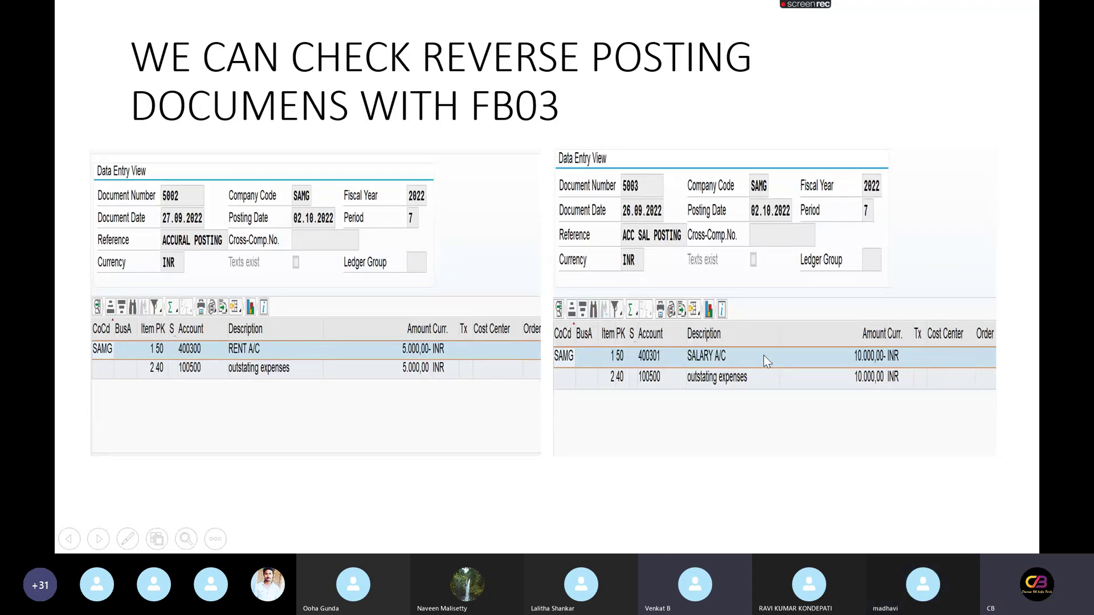
{"action": "key", "text": "Right"}
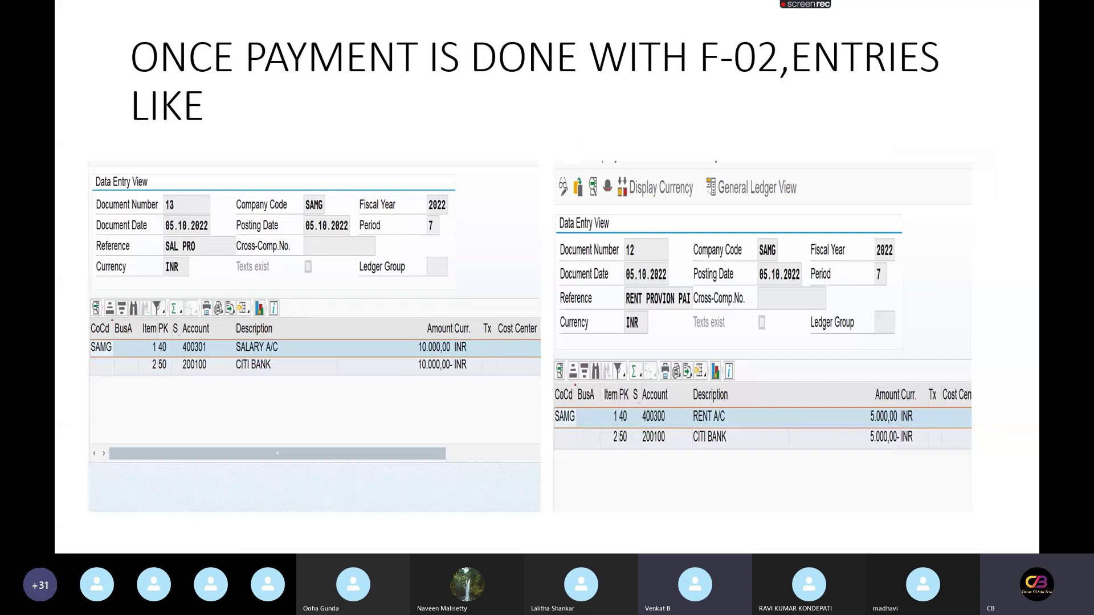
{"action": "key", "text": "Right"}
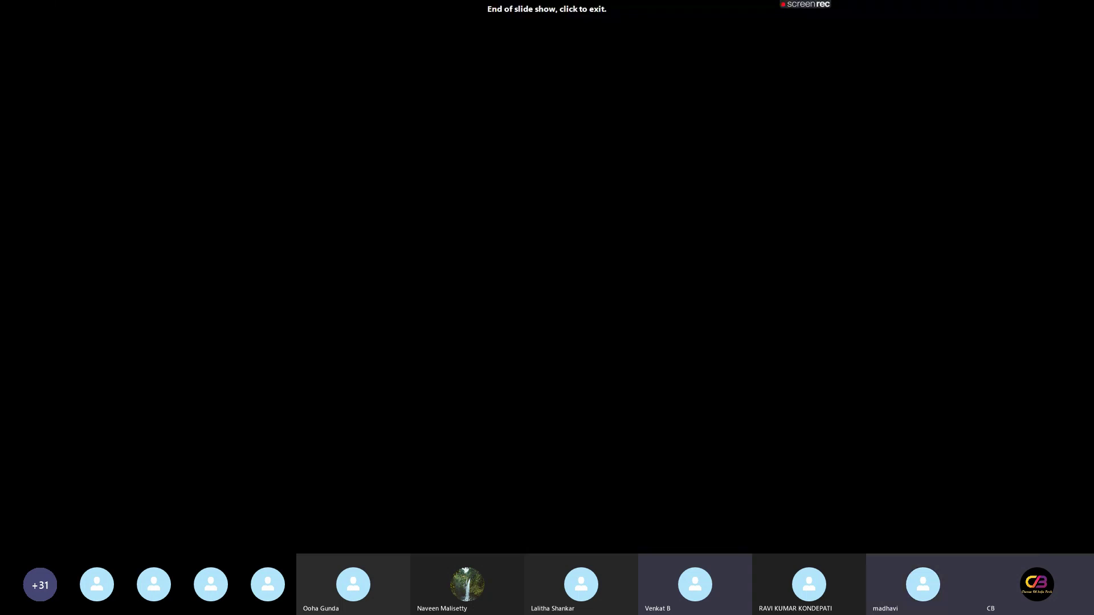
{"action": "left_click", "coordinate": [749, 323]}
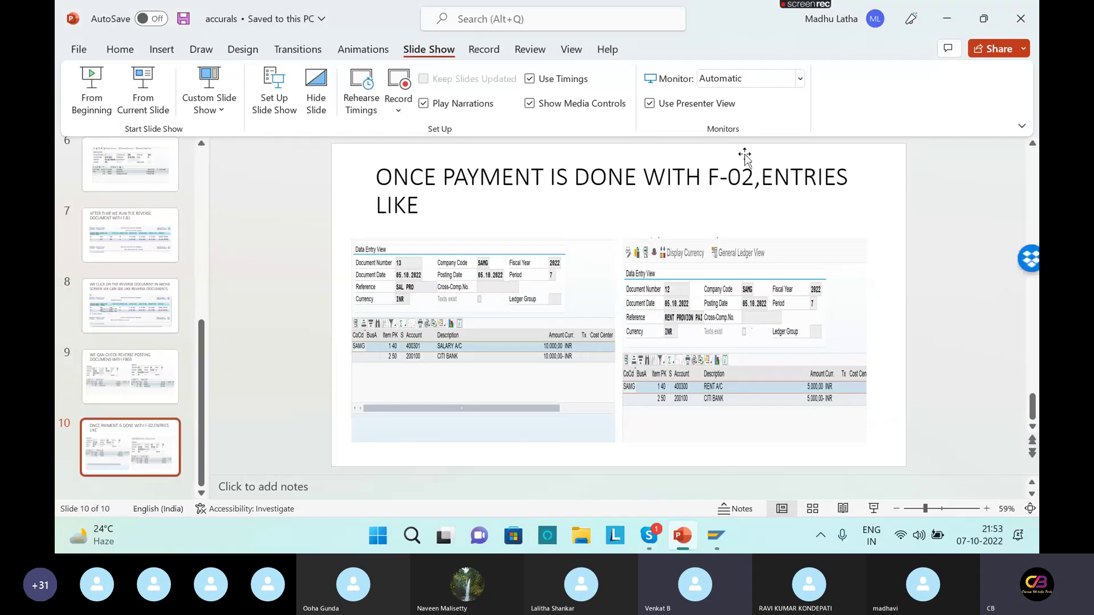